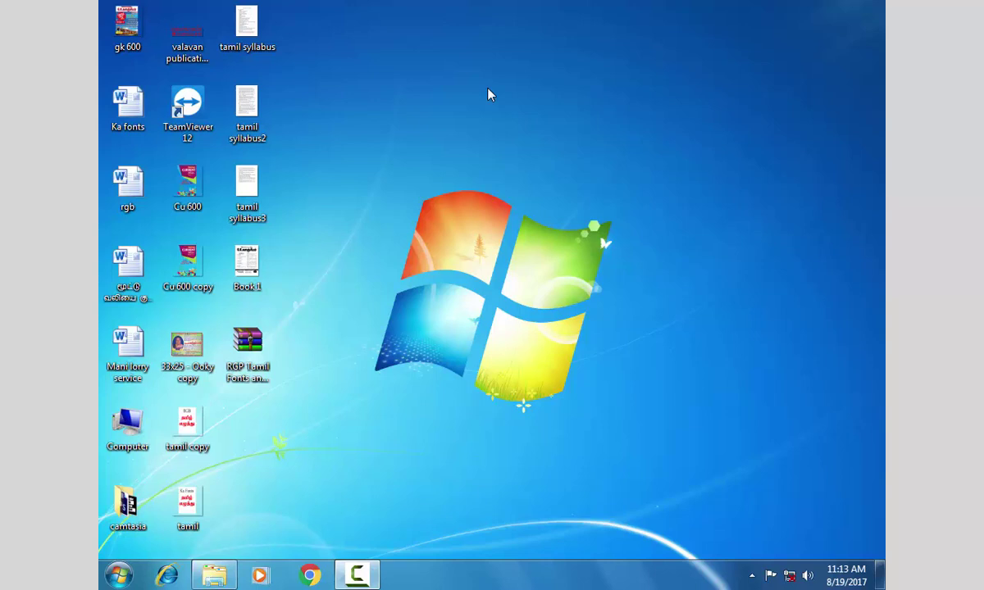
# Step: Extract the RGP Tamil Fonts and setup archive directly onto the desktop and open the extracted RGP folder
pyautogui.rightClick(463, 168)
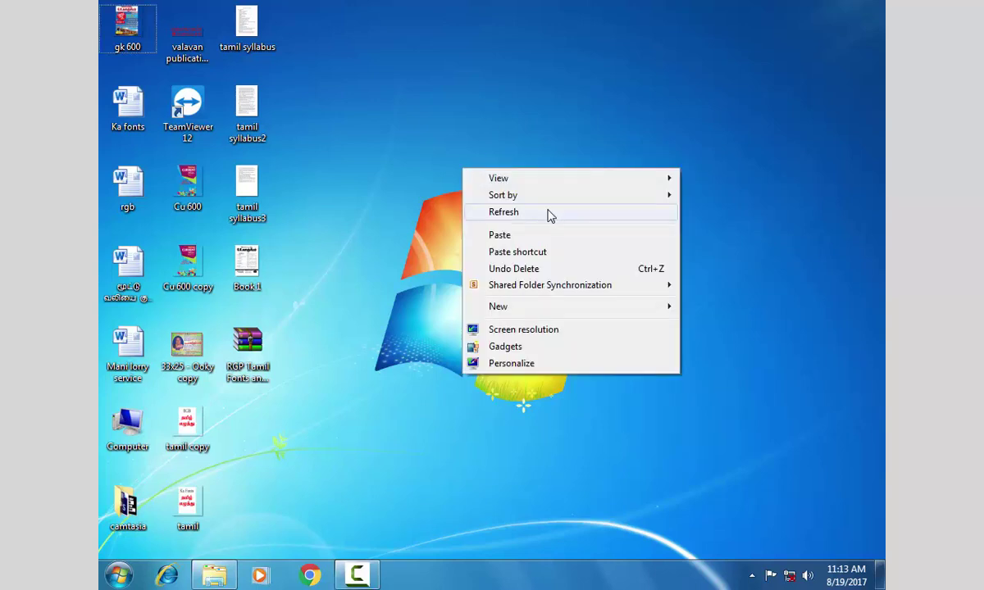
pyautogui.click(548, 212)
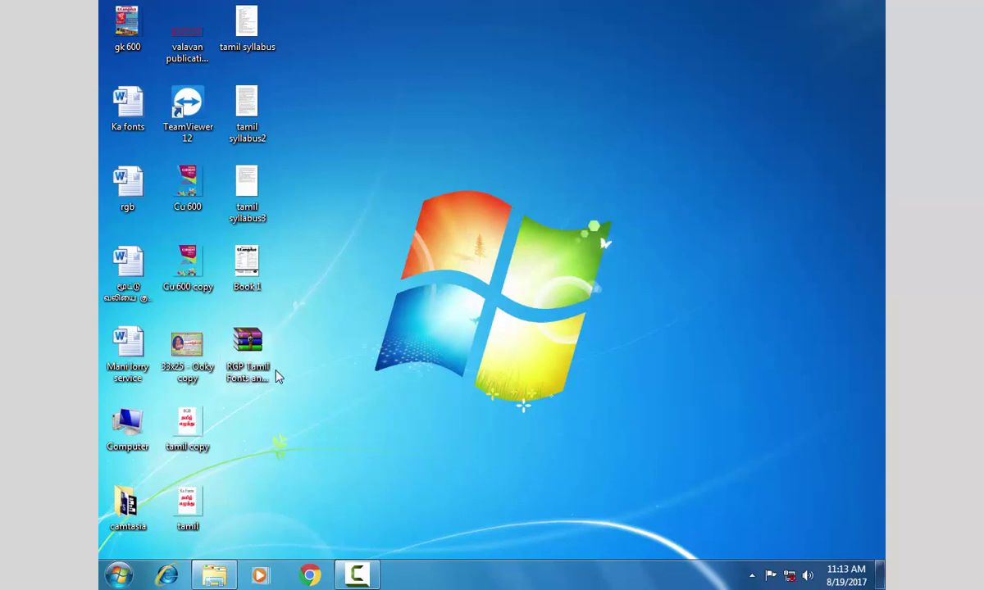
pyautogui.click(253, 360)
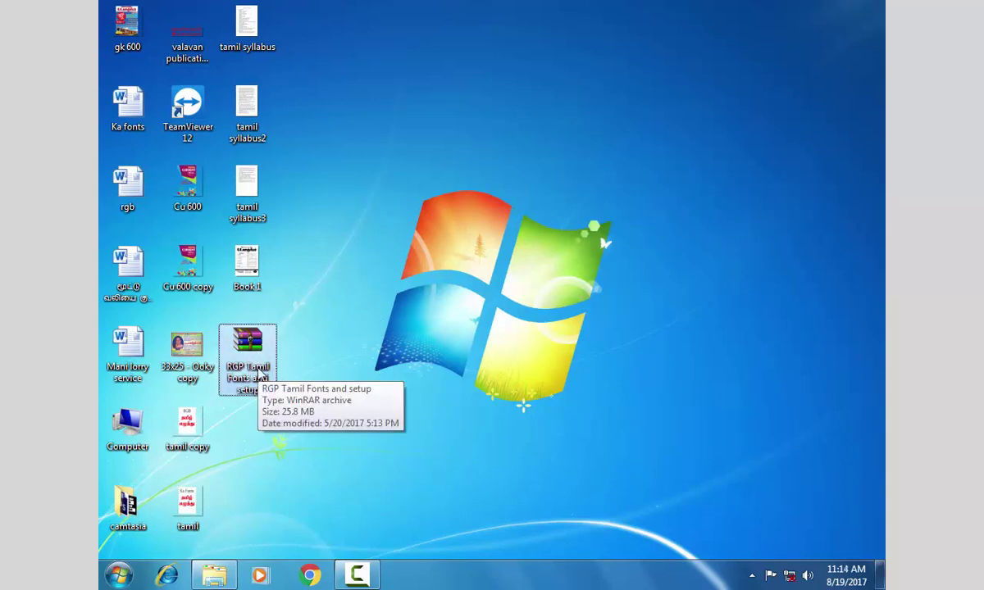
pyautogui.rightClick(259, 358)
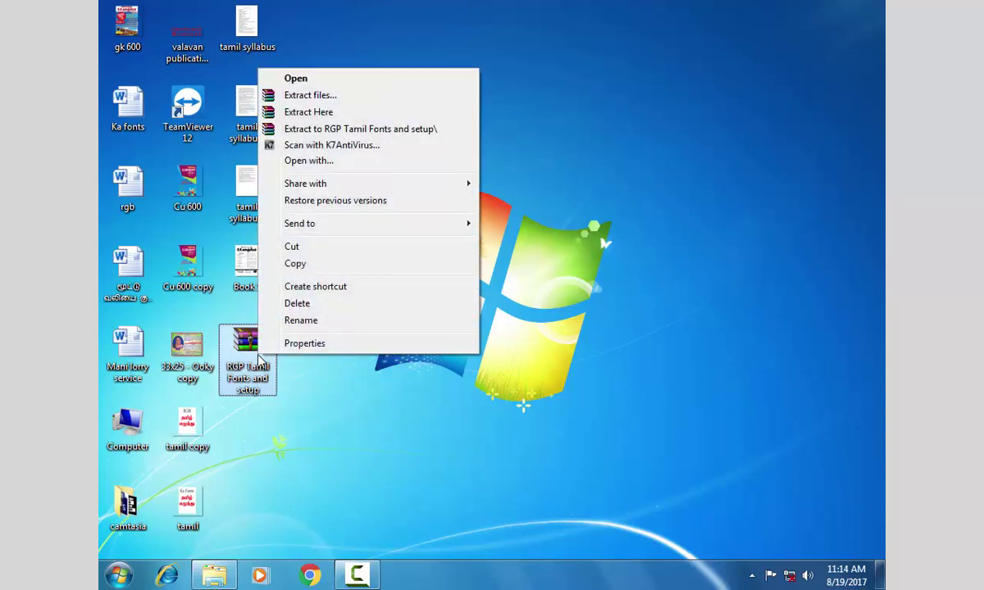
pyautogui.click(367, 115)
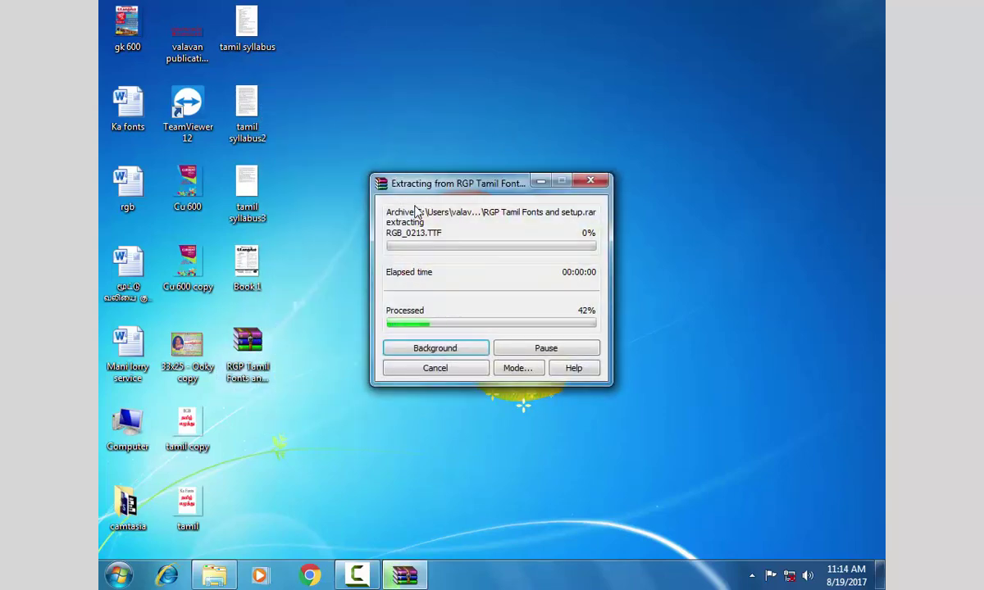
pyautogui.doubleClick(243, 415)
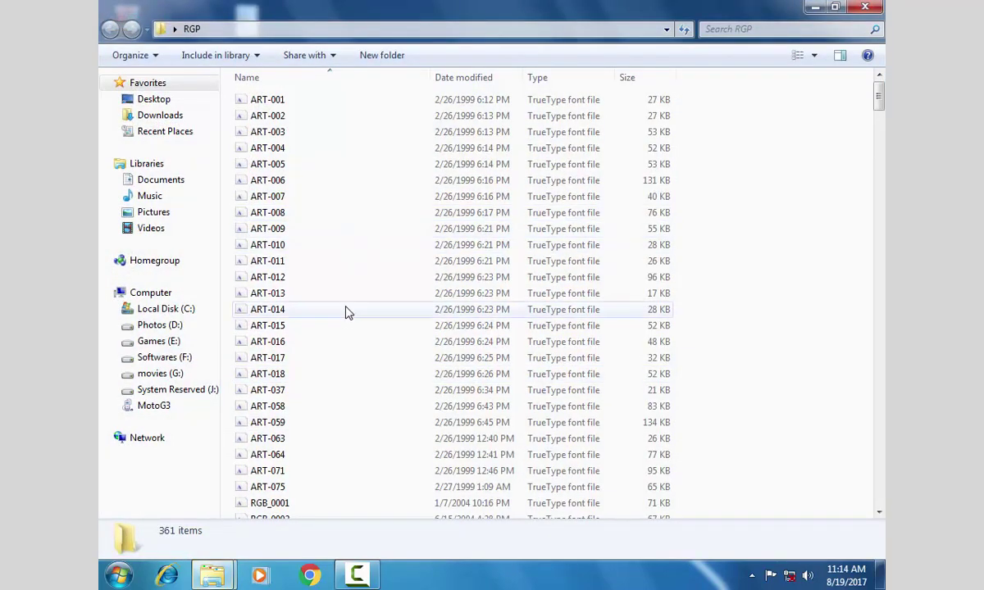
# Step: Look through the ART and RGB TrueType font files in the RGP folder, down to the TAMIL application
pyautogui.click(305, 99)
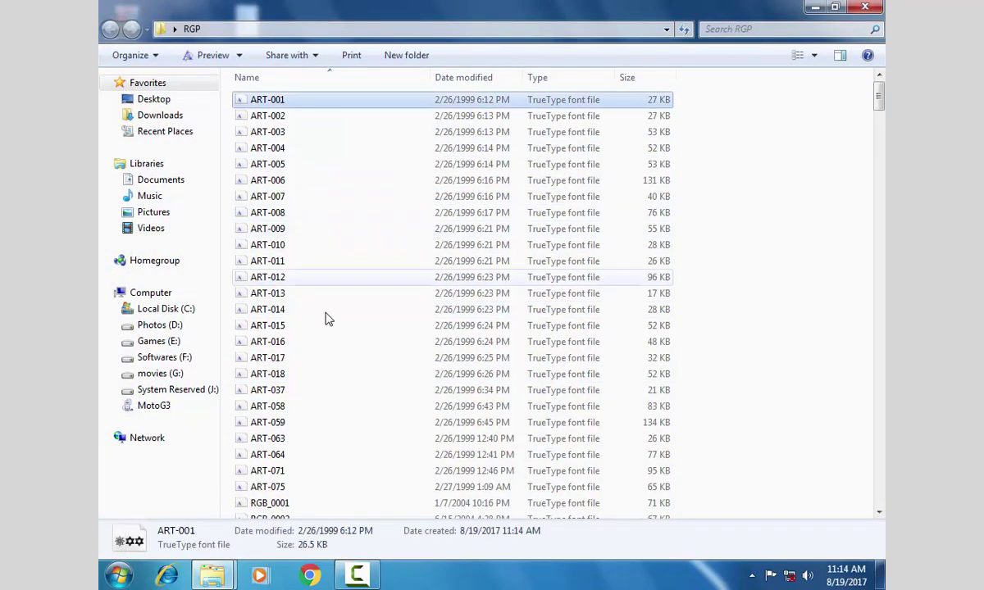
pyautogui.scroll(-2, 315, 393)
pyautogui.click(279, 412)
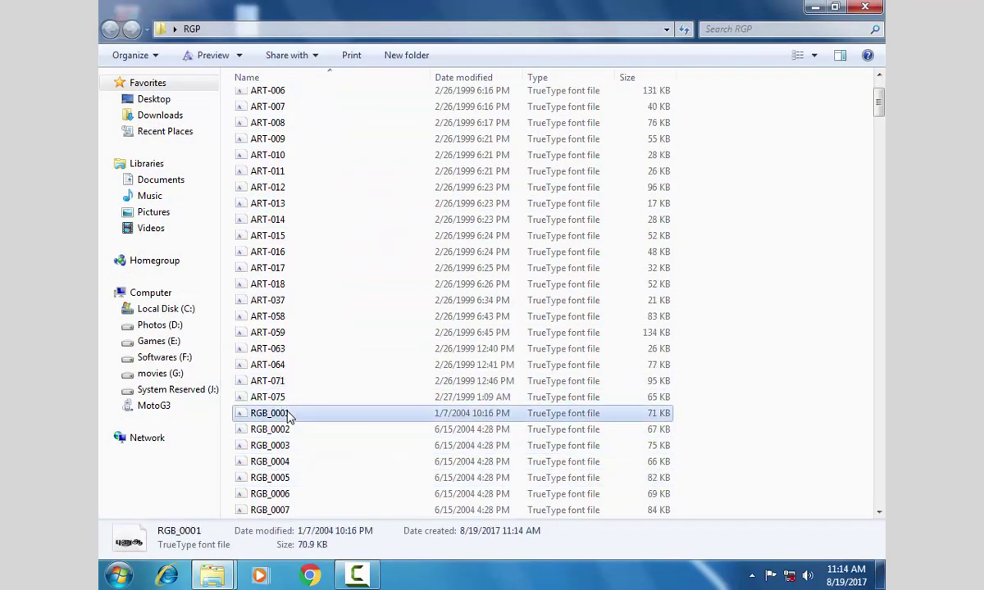
pyautogui.scroll(-20, 378, 398)
pyautogui.scroll(-20, 380, 398)
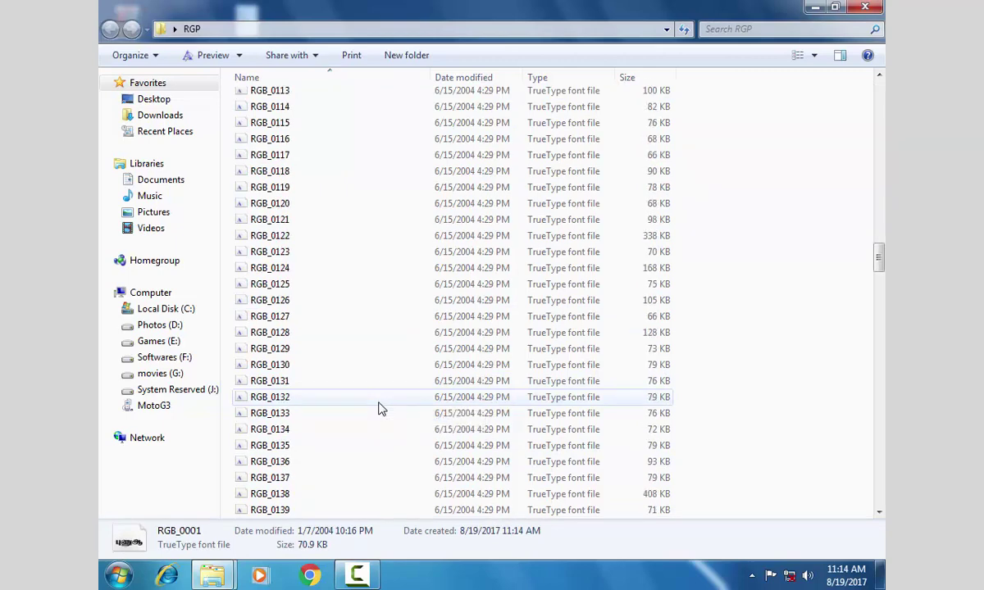
pyautogui.scroll(-20, 367, 482)
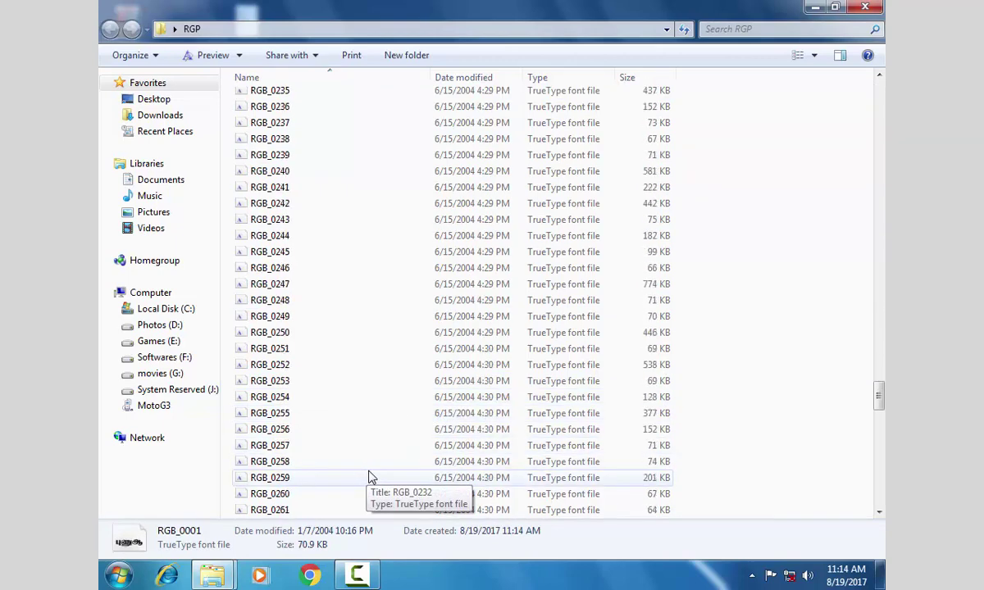
pyautogui.scroll(-3, 371, 477)
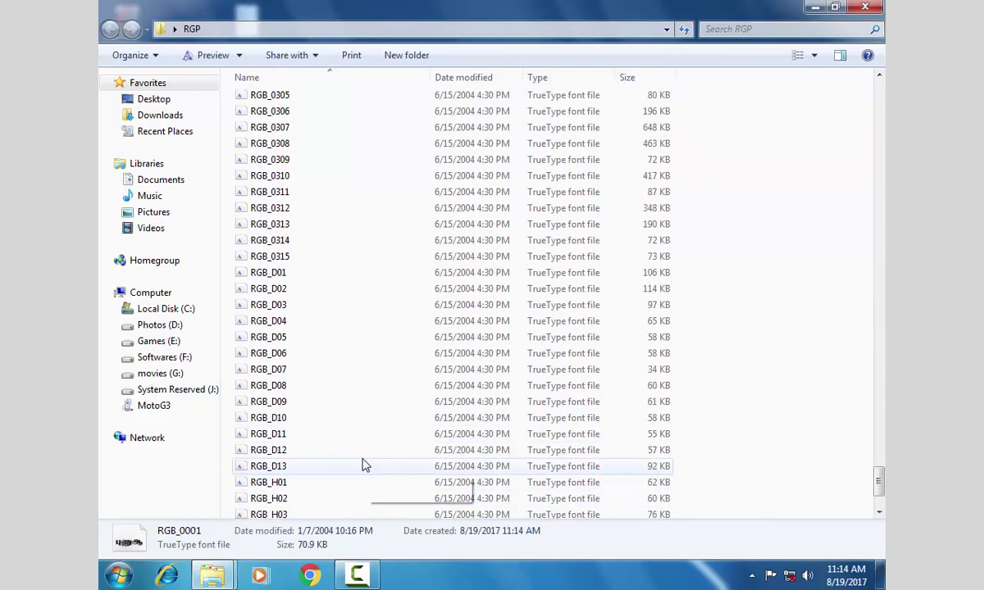
pyautogui.click(285, 257)
pyautogui.scroll(-3, 353, 291)
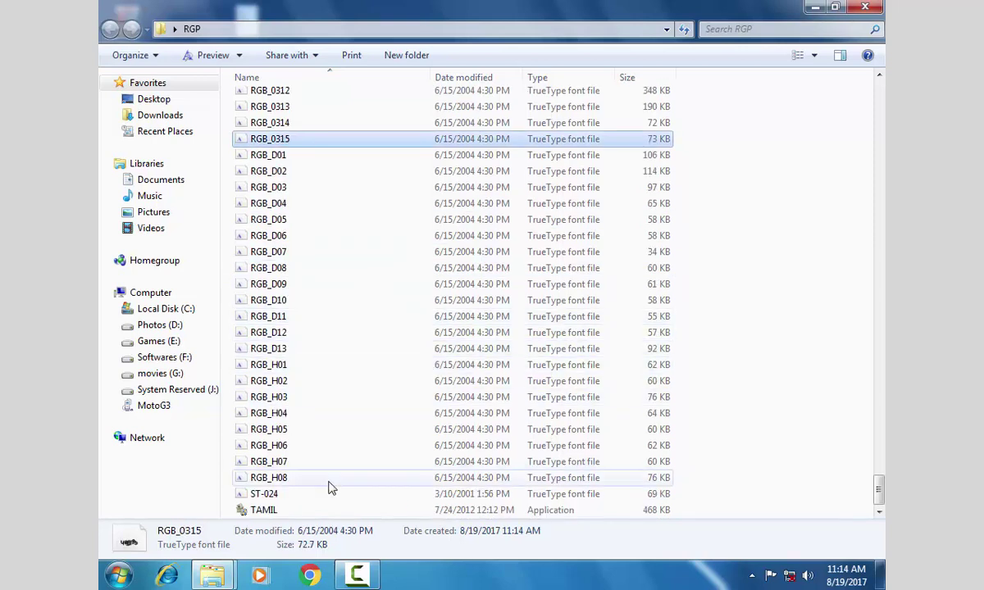
# Step: Run the TAMIL application, agree to install the Tamil software and typewriter layout, and start the Tavultesoft Keyman 5.0 installation
pyautogui.click(266, 510)
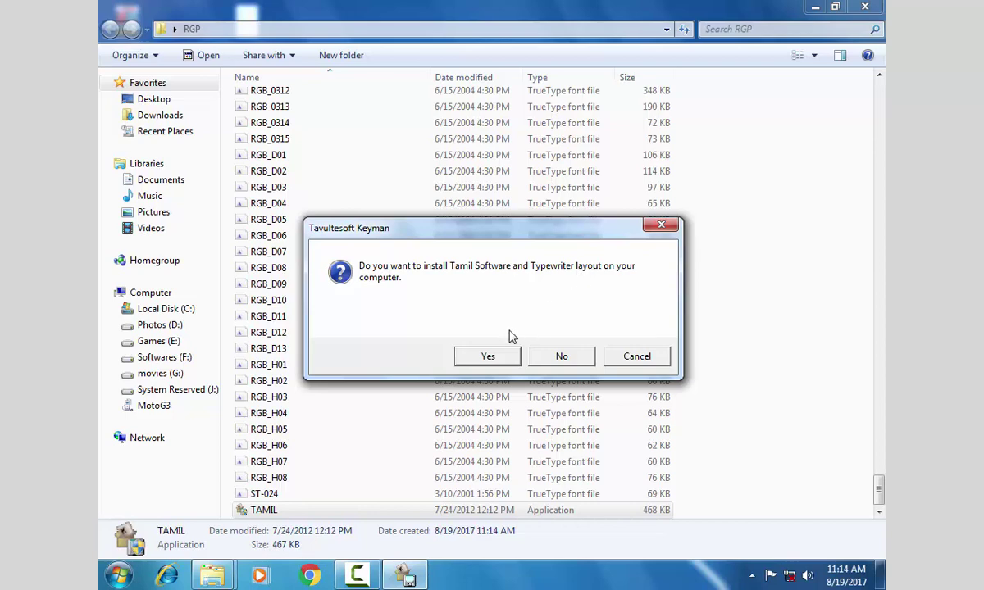
pyautogui.click(501, 357)
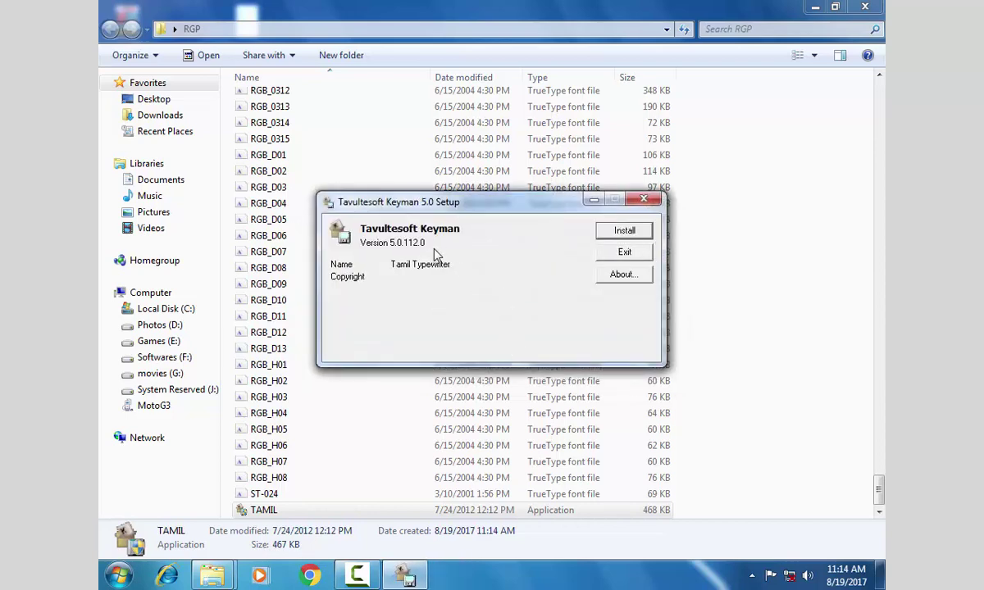
pyautogui.click(625, 233)
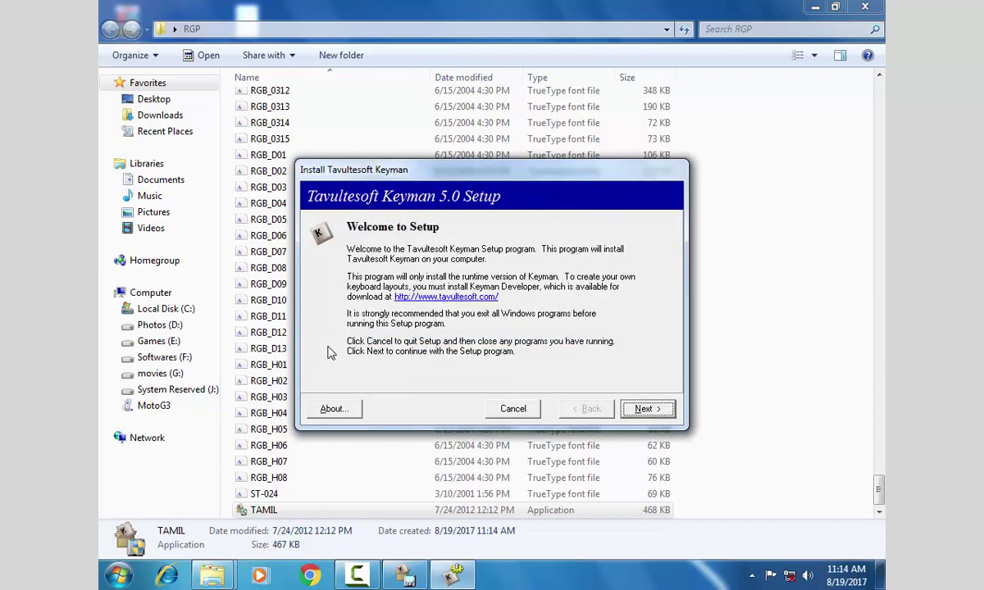
# Step: Complete the Keyman setup with the default directory, application files and Tamil Typewriter, agreeing to install the Tamil keyboard
pyautogui.click(644, 408)
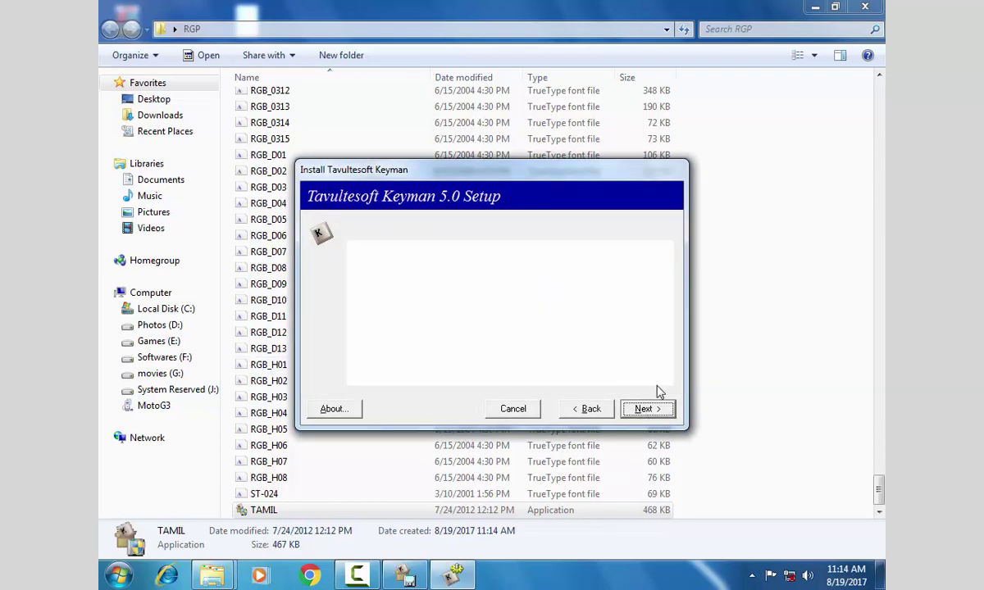
pyautogui.click(644, 408)
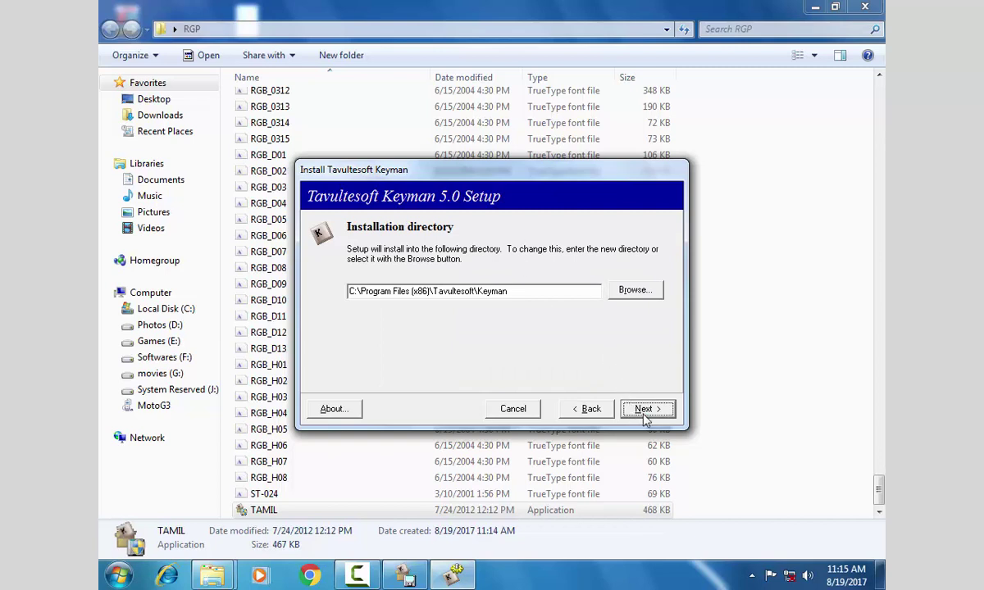
pyautogui.click(645, 412)
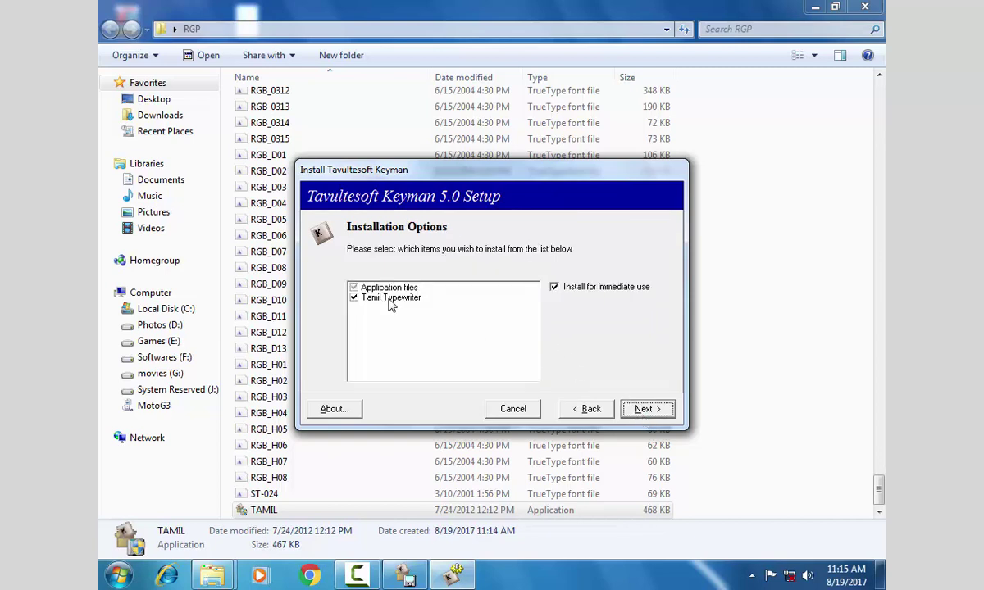
pyautogui.click(645, 410)
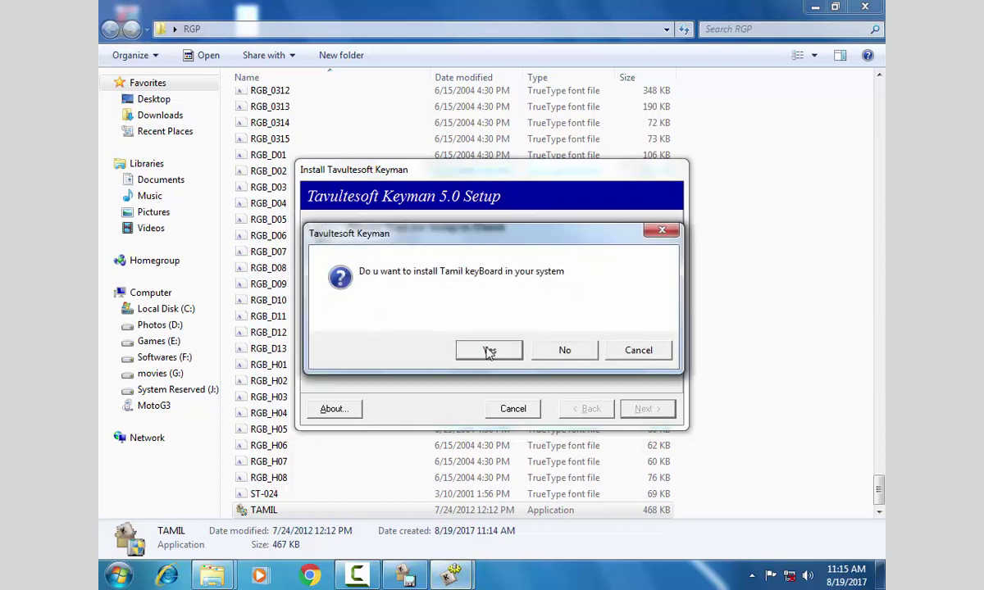
pyautogui.click(489, 351)
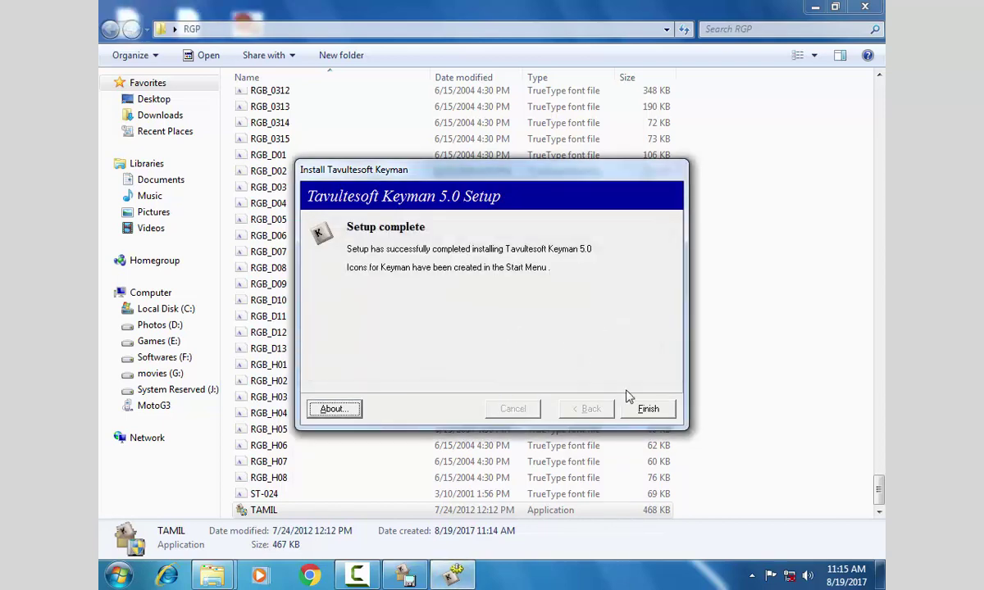
pyautogui.click(647, 409)
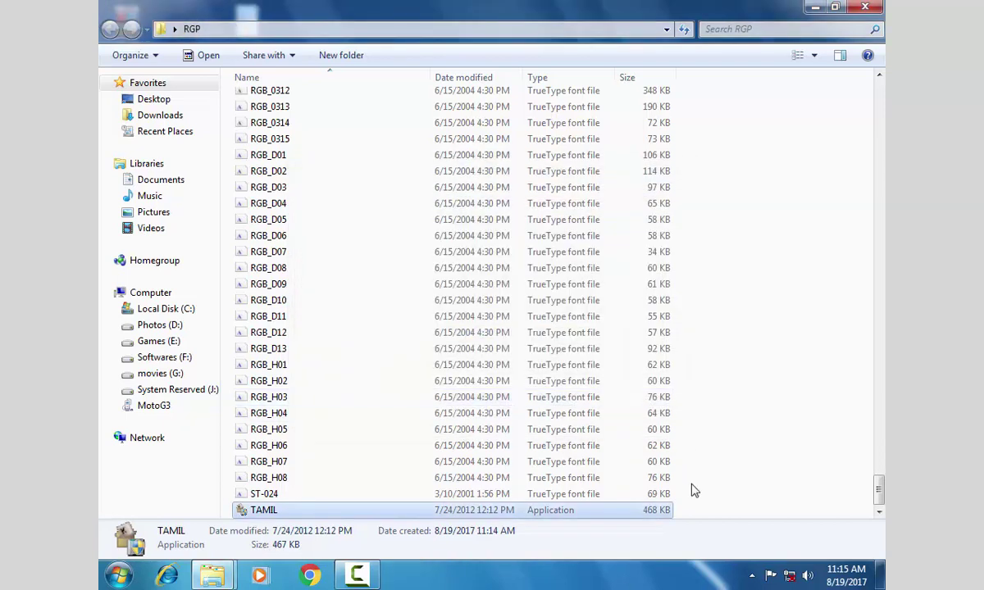
# Step: Search the installed programs for "key" and open Keyman Configuration
pyautogui.click(752, 576)
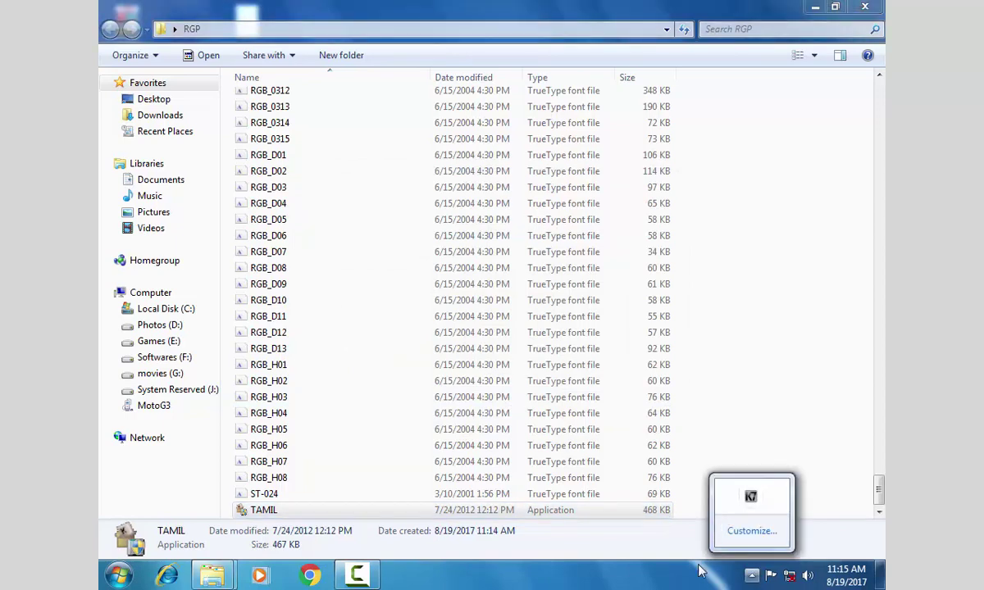
pyautogui.click(114, 576)
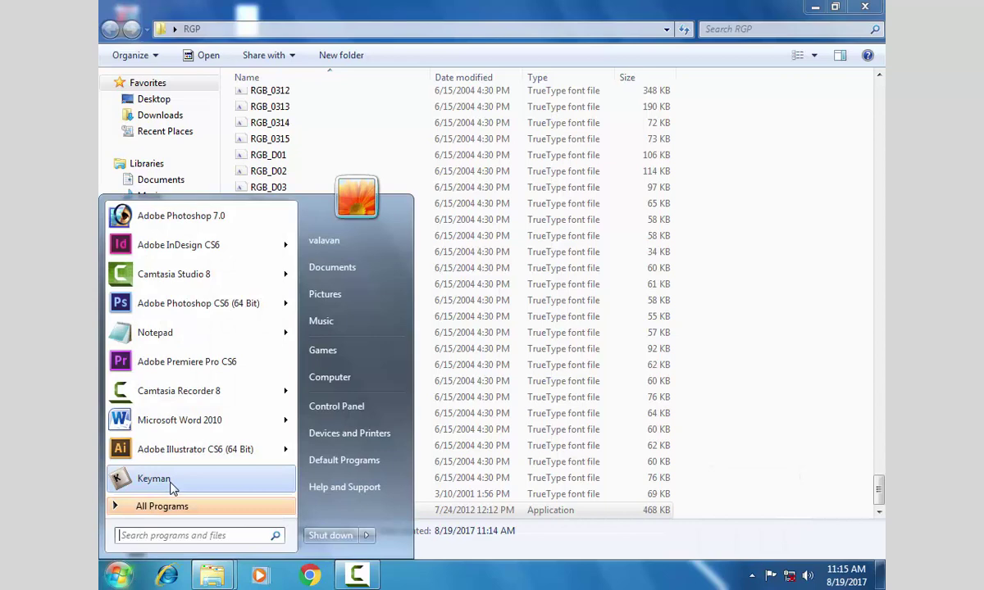
pyautogui.write('key')
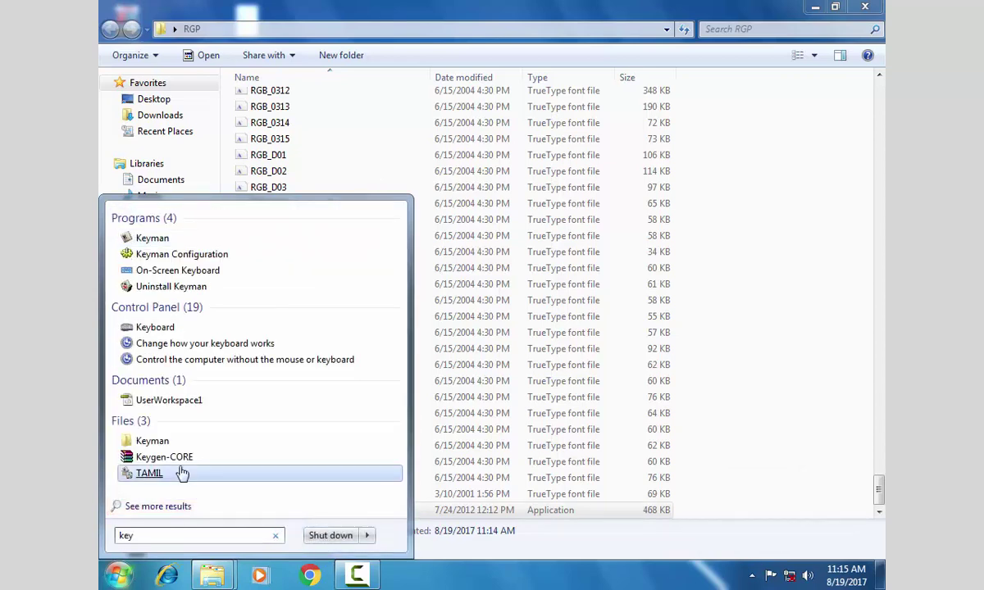
pyautogui.click(201, 254)
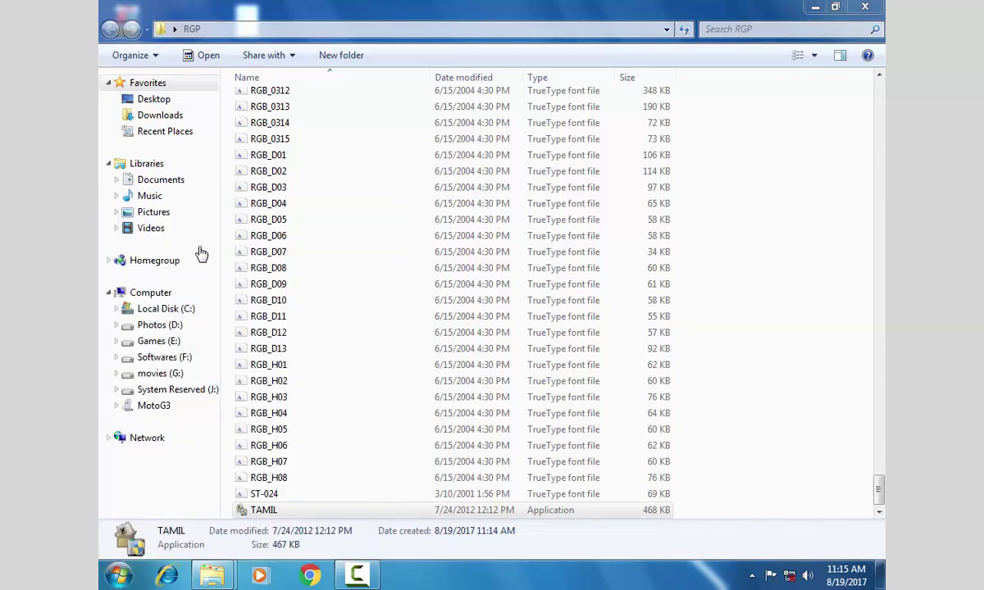
pyautogui.moveTo(416, 185); pyautogui.dragTo(515, 165)
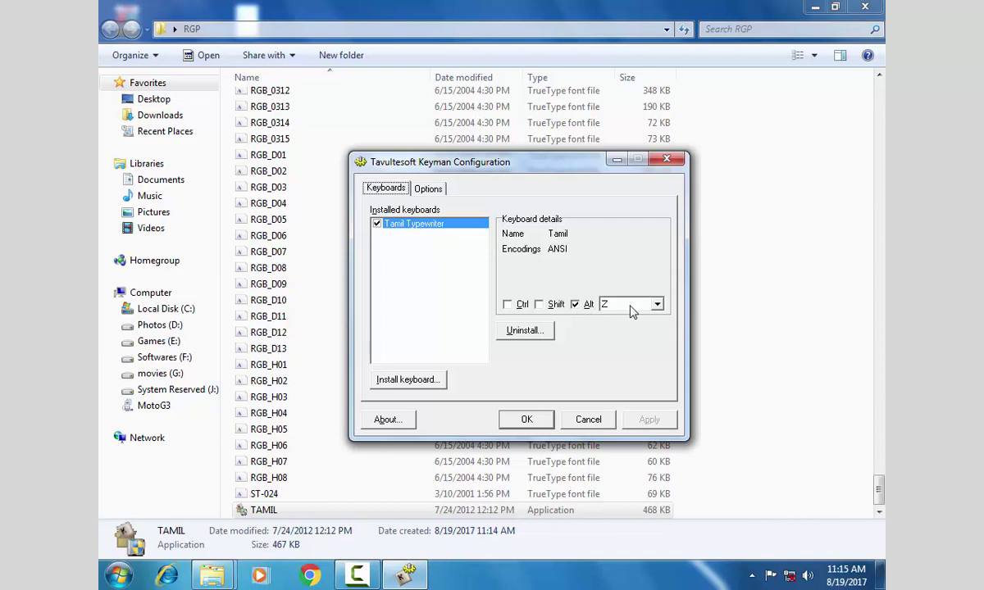
# Step: Examine the hotkey assigned to the Tamil Typewriter keyboard and the Keyman Off hotkey in the configuration
pyautogui.click(428, 188)
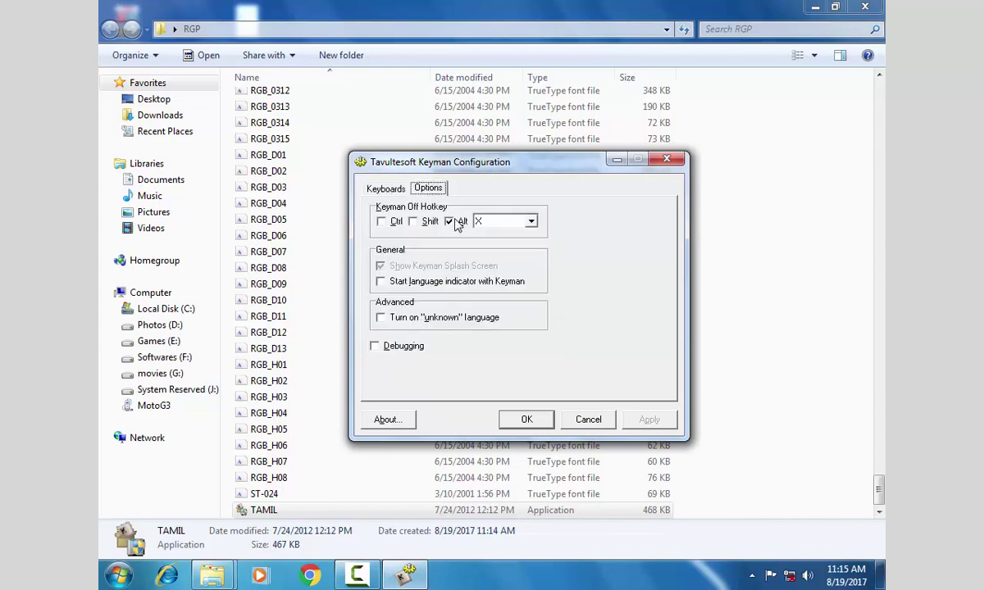
pyautogui.click(387, 190)
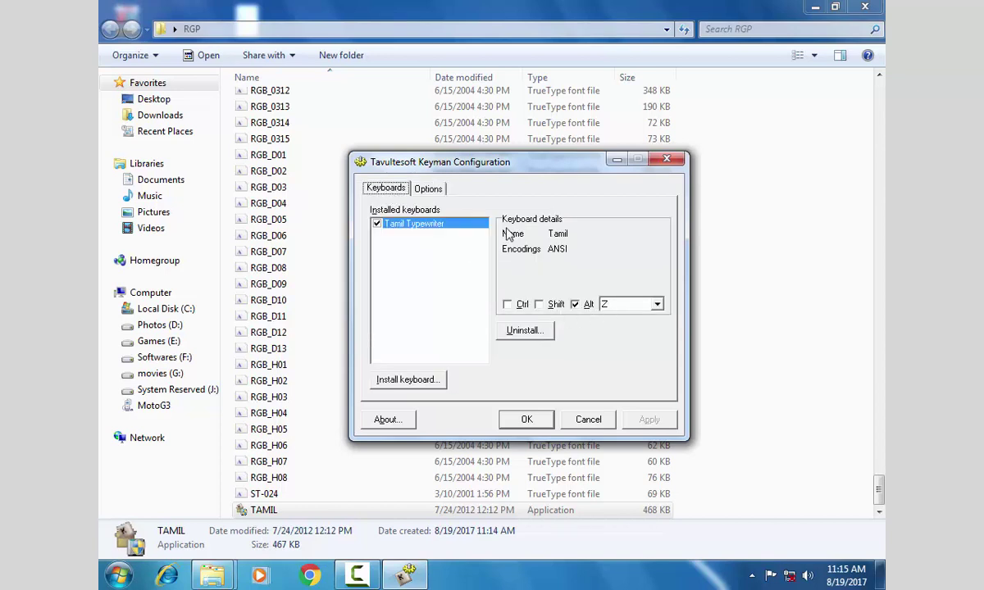
pyautogui.click(419, 188)
pyautogui.press('x')
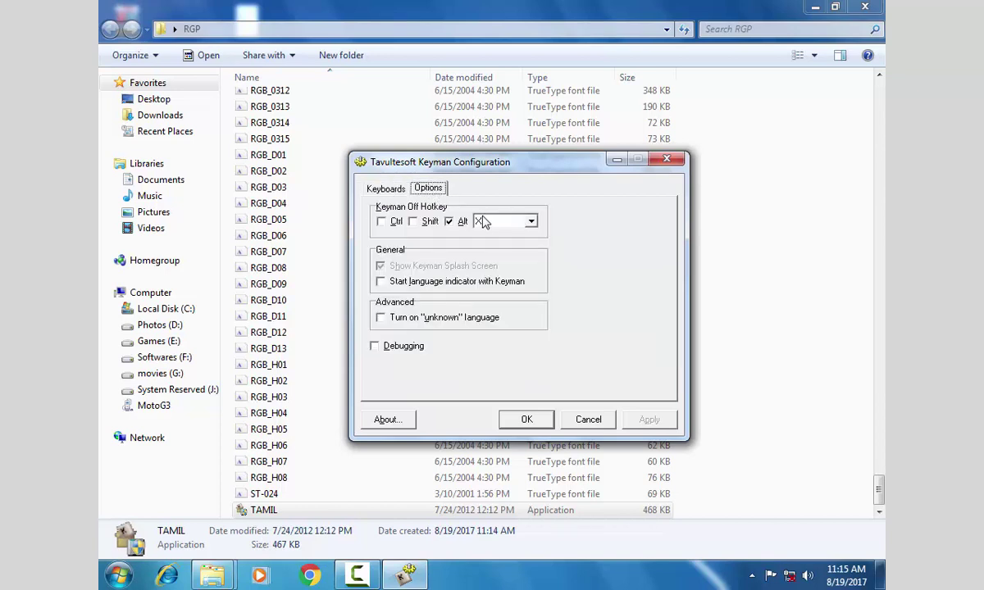
pyautogui.click(391, 192)
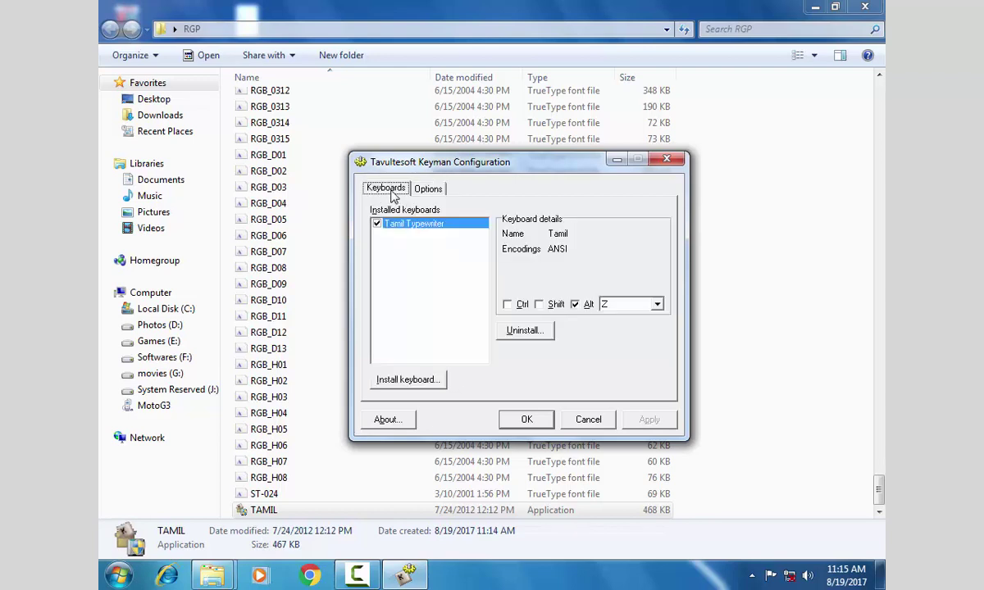
pyautogui.click(575, 304)
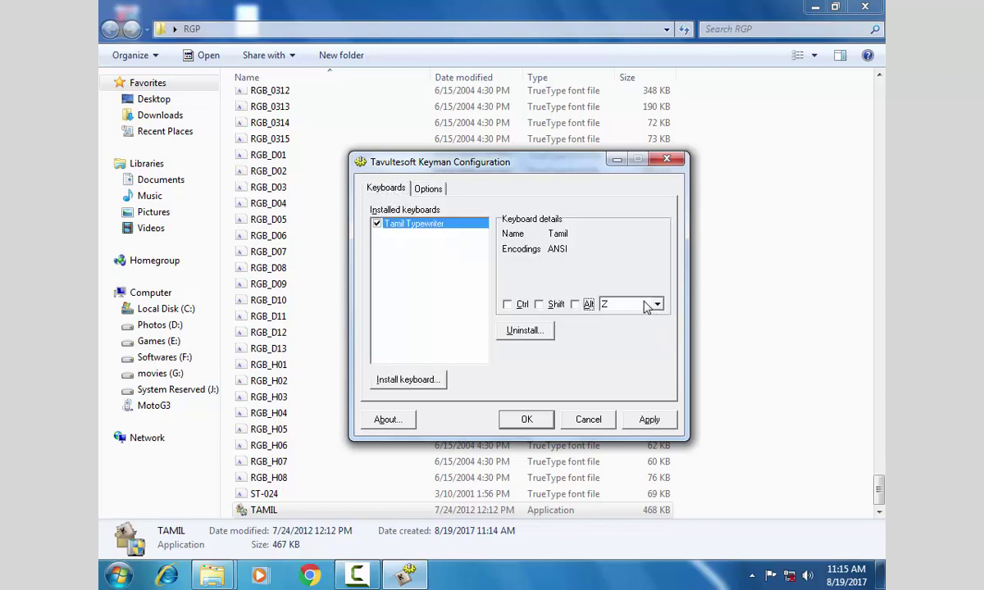
pyautogui.click(656, 306)
pyautogui.scroll(-5, 645, 392)
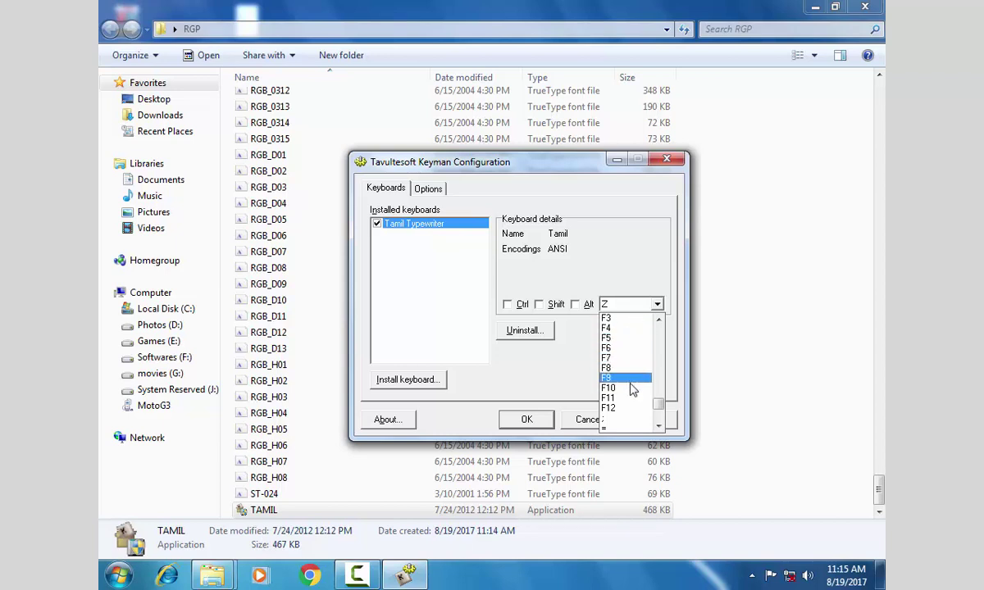
pyautogui.click(539, 346)
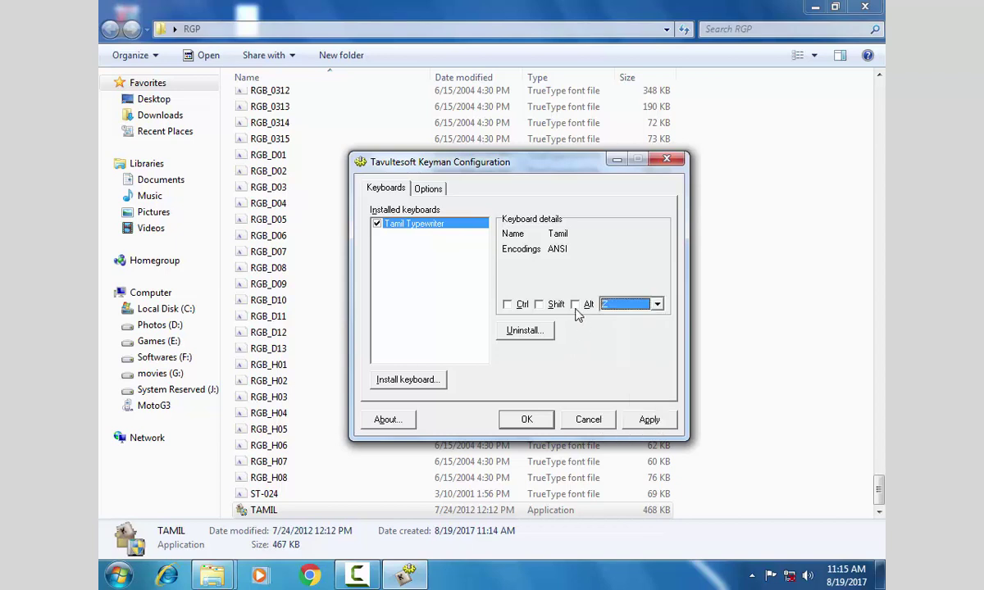
pyautogui.hotkey('shift', 'Tab')
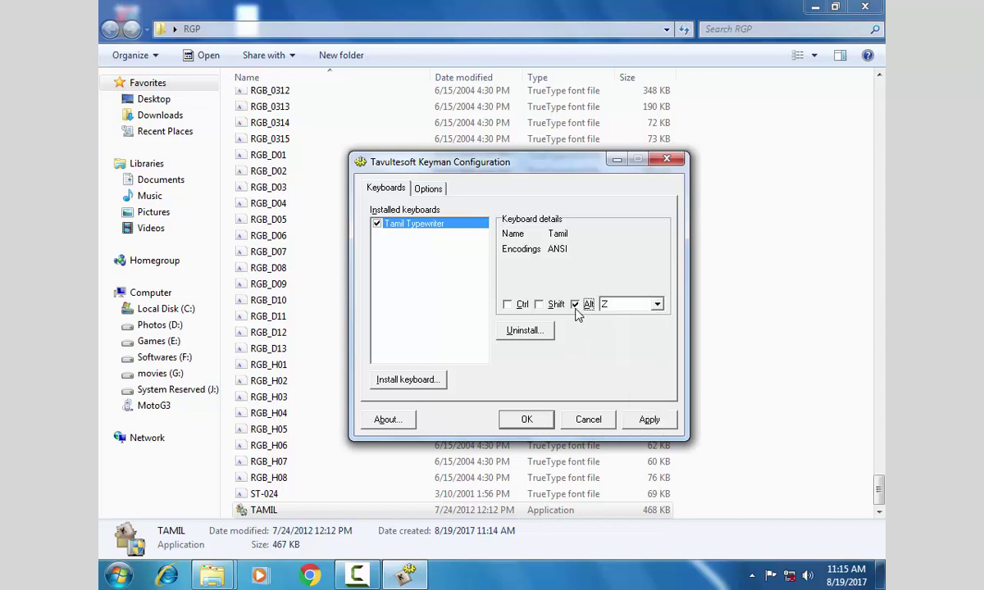
pyautogui.click(588, 420)
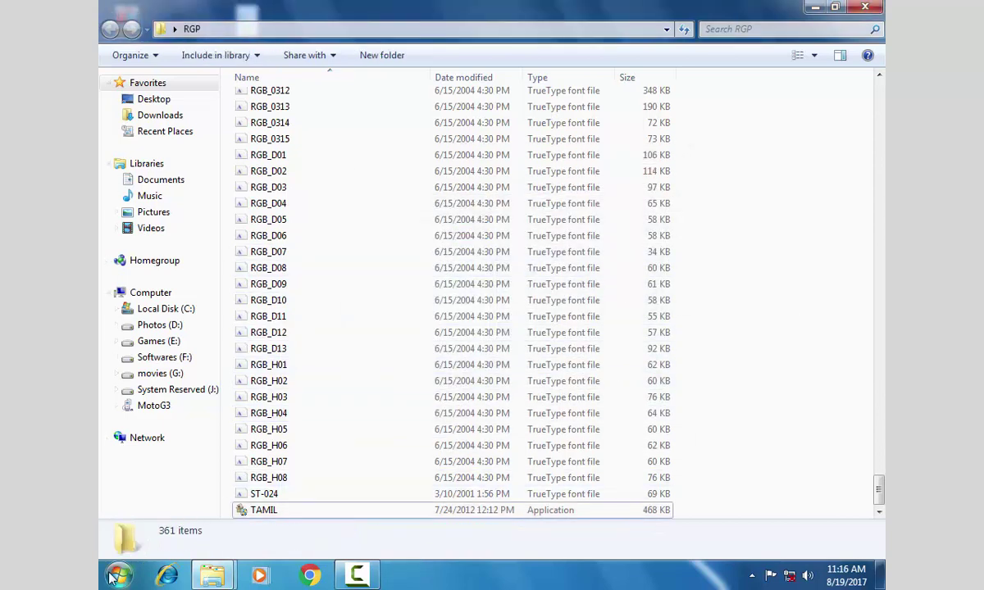
# Step: Start the Keyman program so the Tamil keyboard runs in the background
pyautogui.click(112, 578)
pyautogui.click(123, 485)
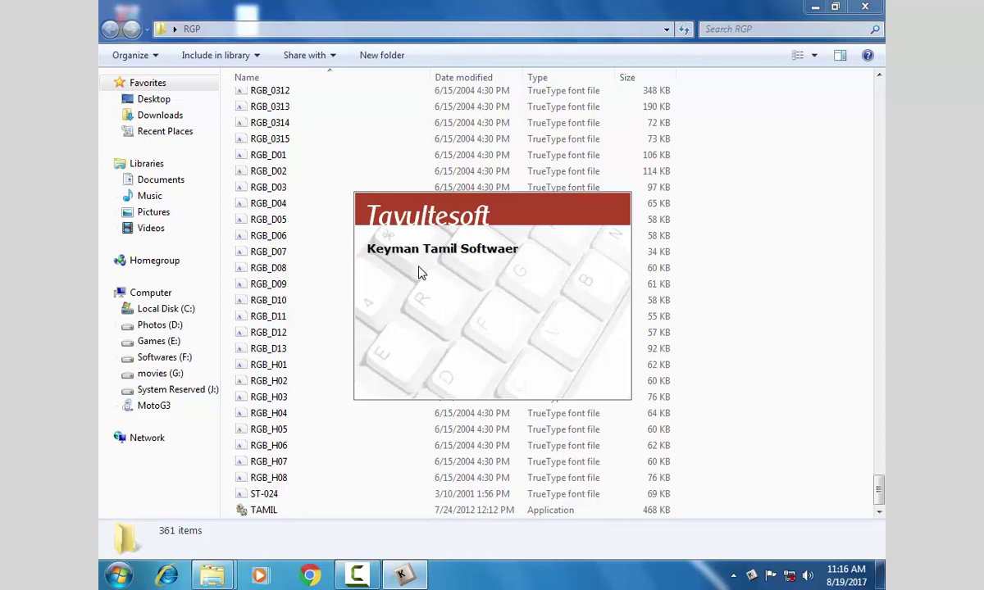
pyautogui.click(264, 493)
pyautogui.click(282, 478)
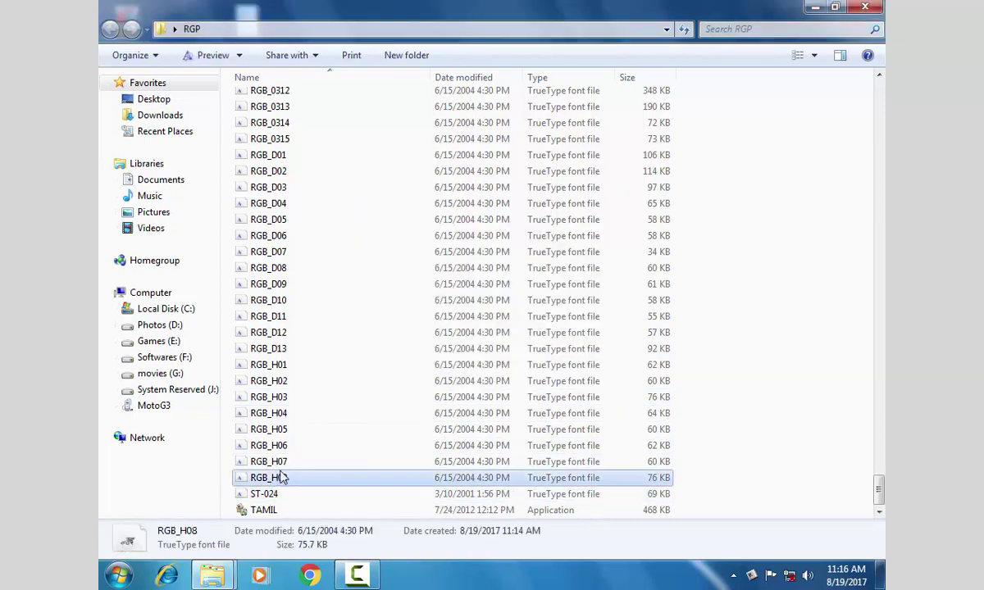
# Step: Look up the install option for the ART-001 font file at the beginning of the RGP folder
pyautogui.scroll(20, 282, 479)
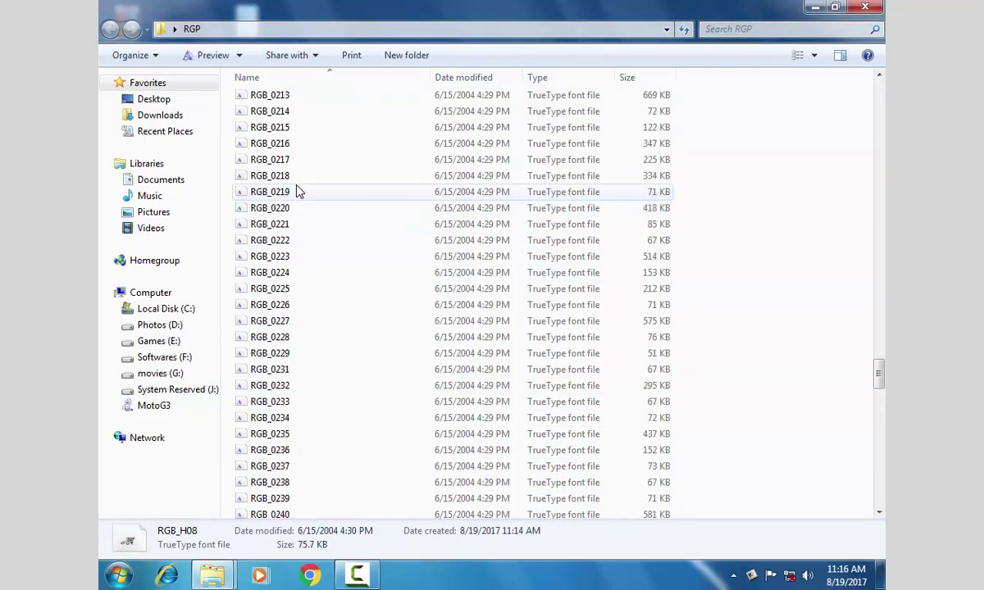
pyautogui.scroll(20, 297, 189)
pyautogui.click(279, 100)
pyautogui.rightClick(293, 103)
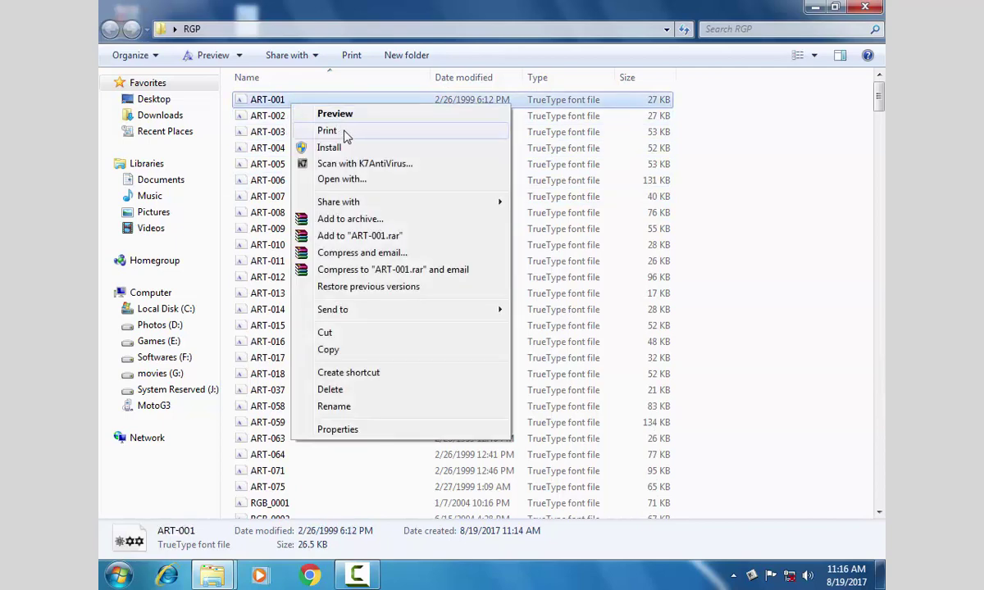
pyautogui.click(260, 119)
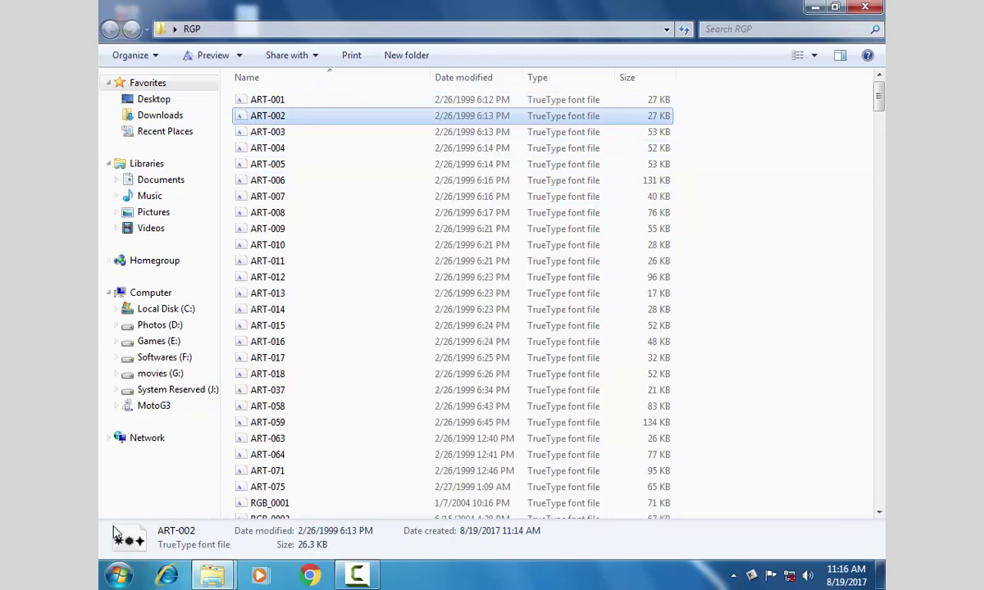
# Step: Search the computer for "fonts", view the installed Tamil fonts in the Fonts folder, and close the open windows
pyautogui.click(113, 581)
pyautogui.write('fonts')
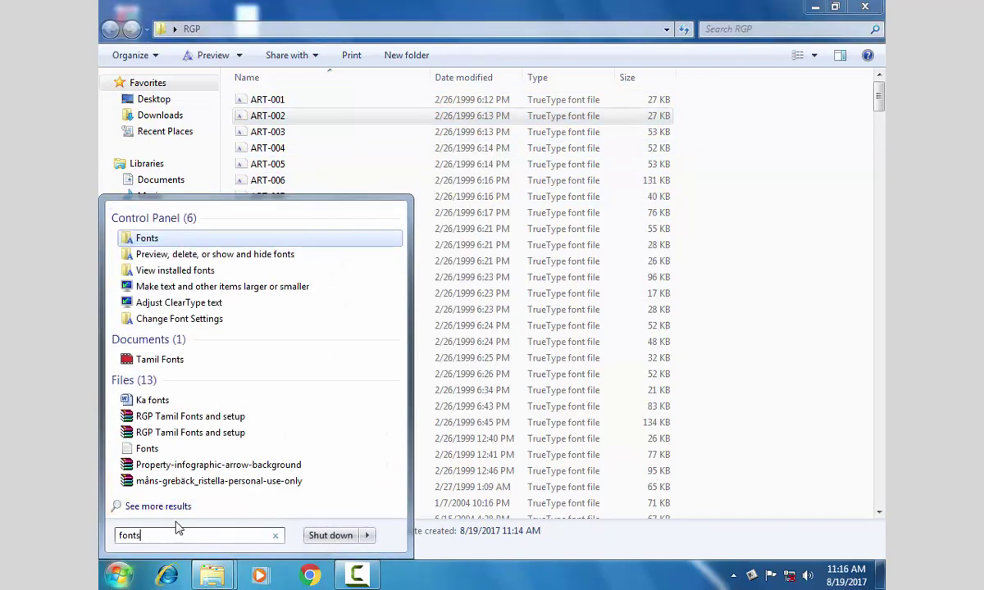
pyautogui.click(145, 249)
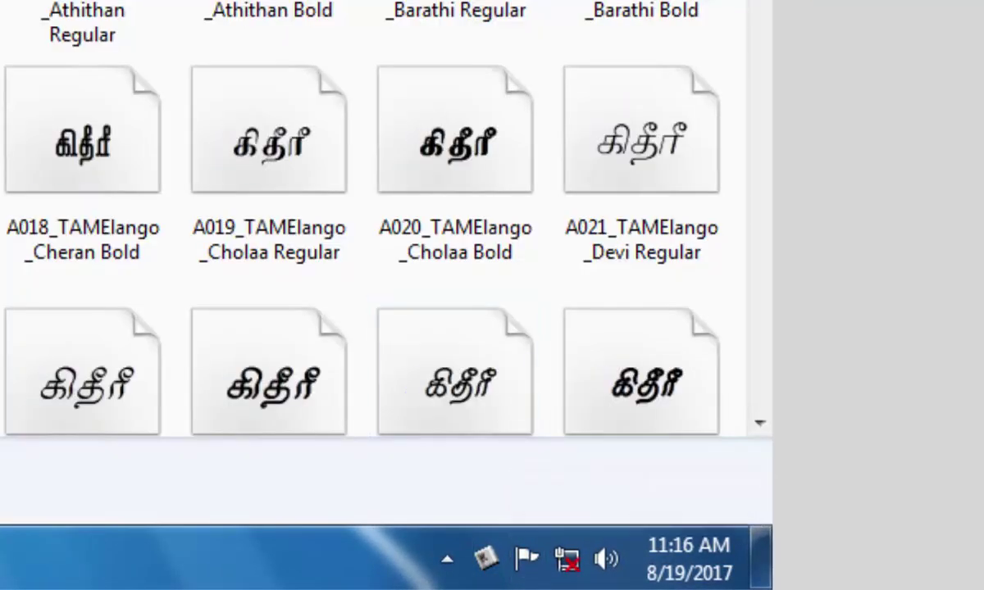
pyautogui.hotkey('ctrl', 'shift', '6')
pyautogui.hotkey('alt', 'F4')
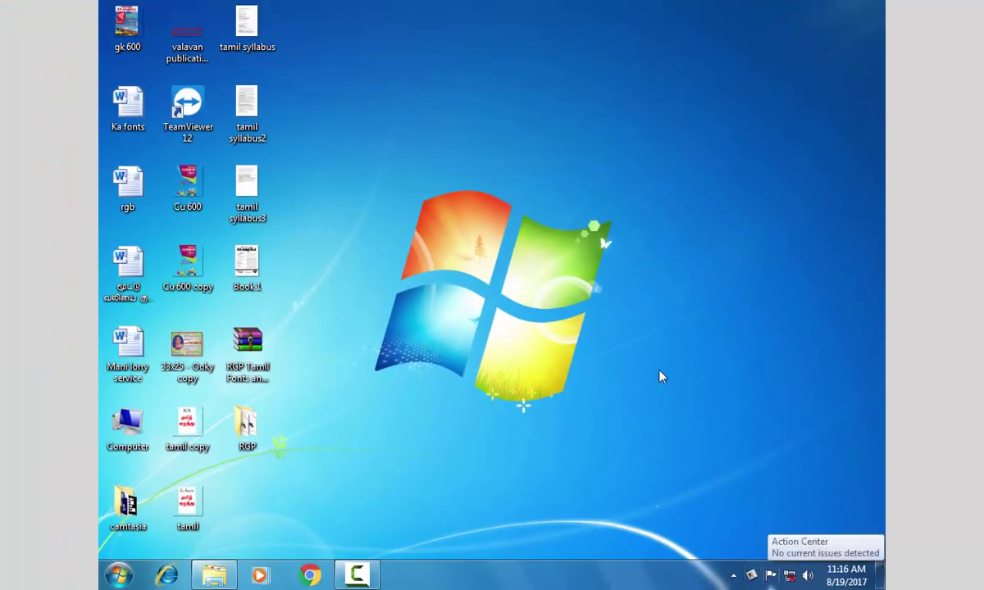
pyautogui.rightClick(644, 334)
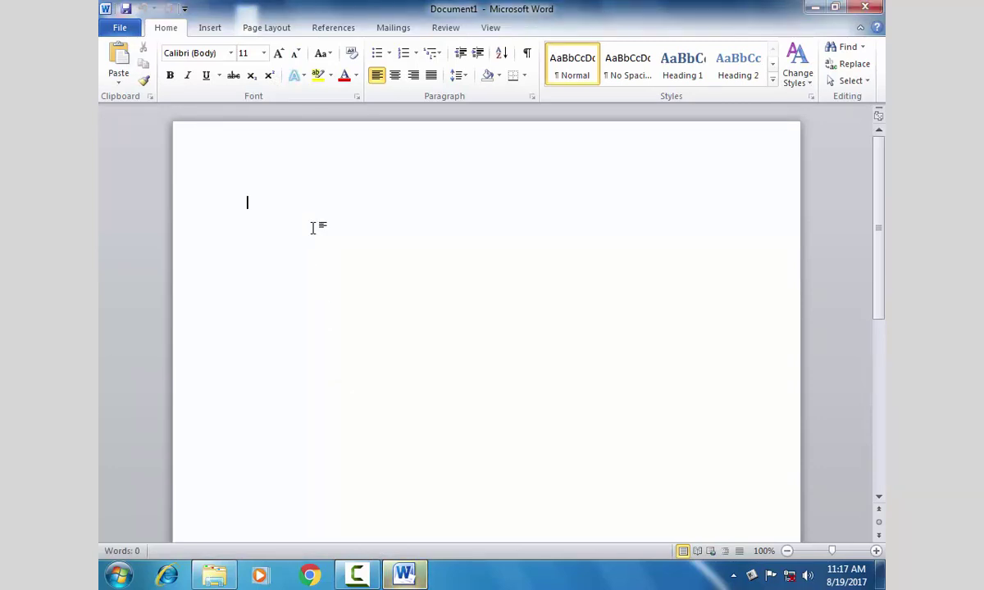
# Step: In a blank Microsoft Word document, enter "fdsfa" and set its font to RGB_0001
pyautogui.write('fdsfa')
pyautogui.hotkey('ctrl', 'a')
pyautogui.click(221, 55)
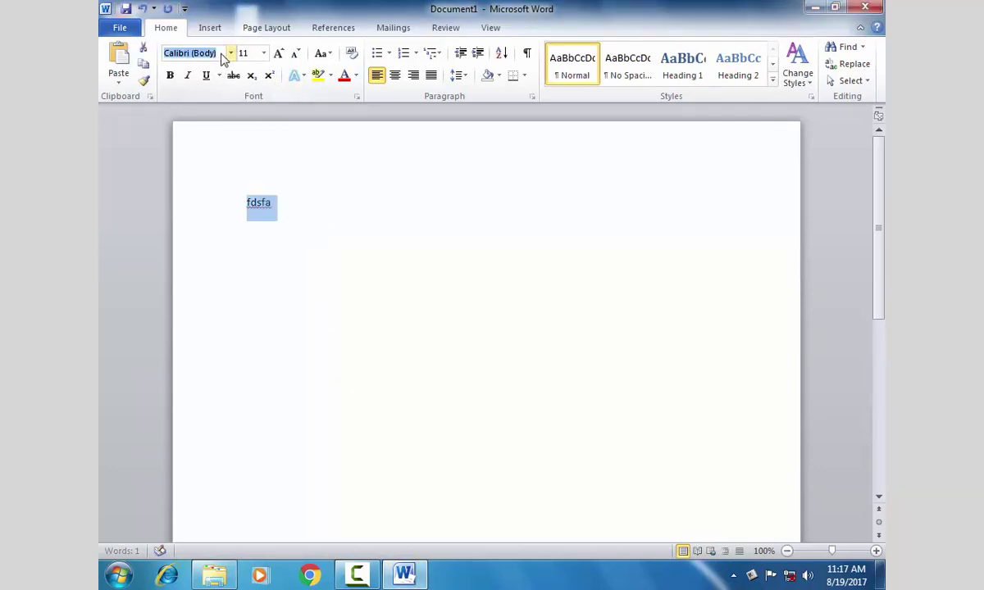
pyautogui.write('RGB_0001')
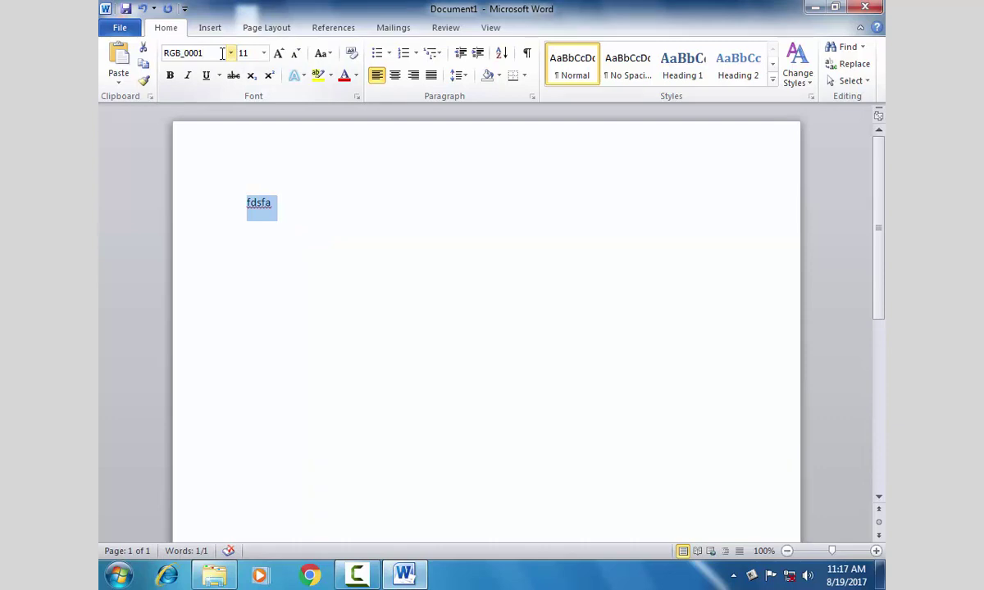
pyautogui.press('Return')
# Step: Replace the sample text with "கவிதை என்பது" using the Tamil Typewriter keyboard
pyautogui.write('a')
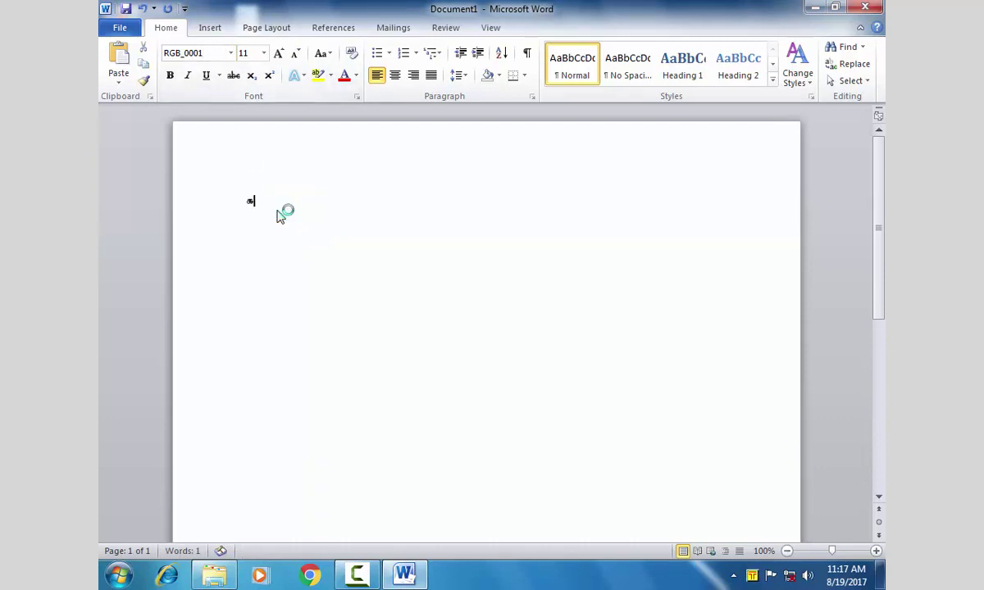
pyautogui.write('tpij vd;gJ')
pyautogui.keyDown('ctrl'); pyautogui.scroll(4, 398, 291); pyautogui.keyUp('ctrl')
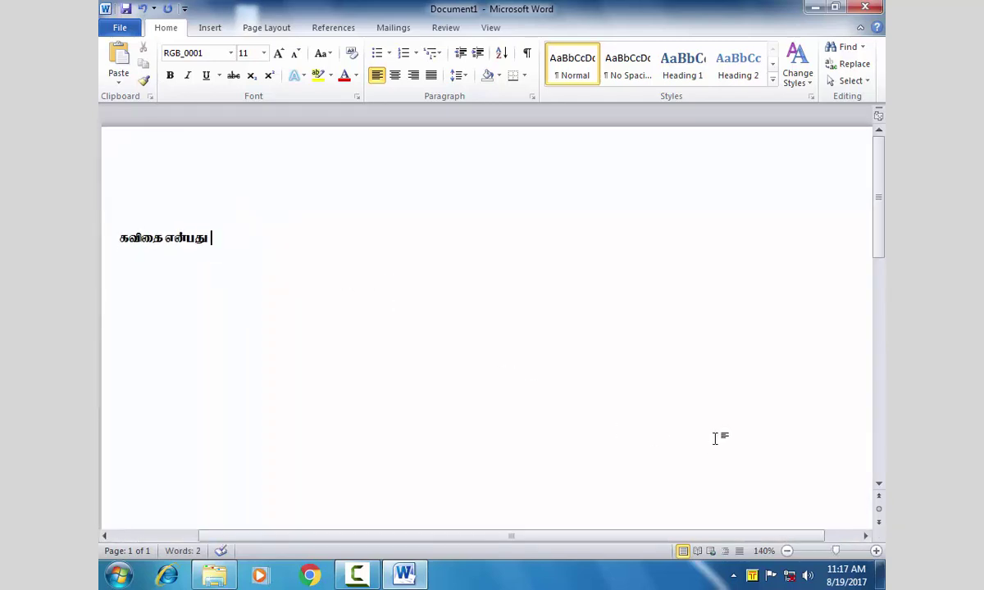
# Step: Switch to Adobe Photoshop 7.0 and create a 1280 x 720 HDTV 720P RGB image with white contents
pyautogui.click(119, 576)
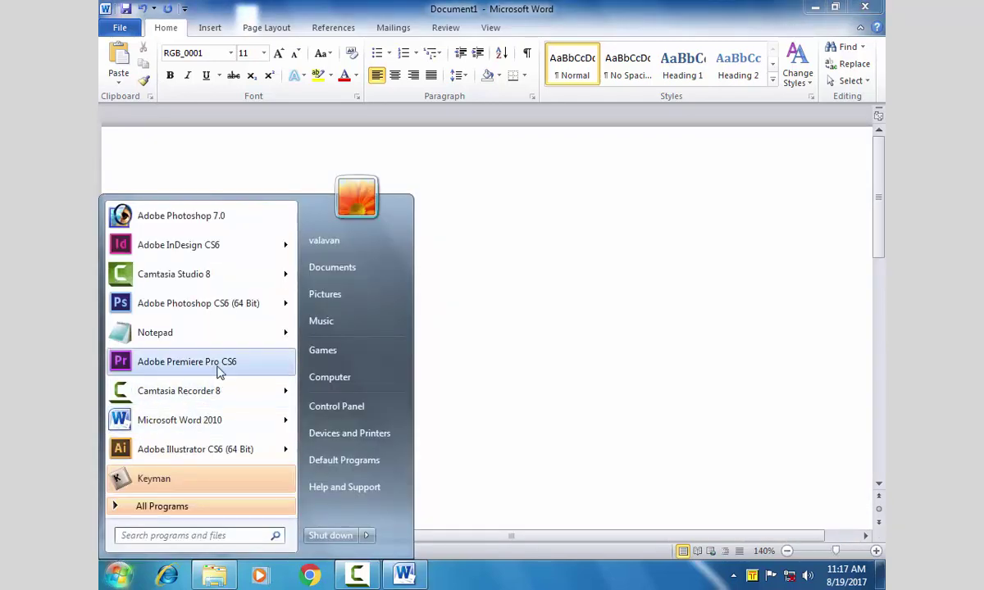
pyautogui.click(209, 218)
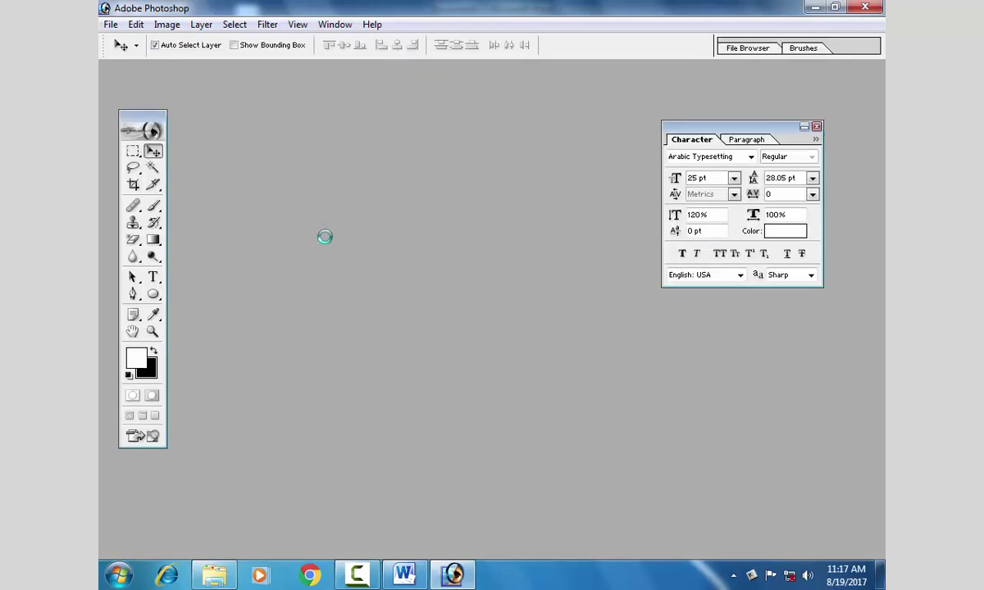
pyautogui.hotkey('ctrl', 'n')
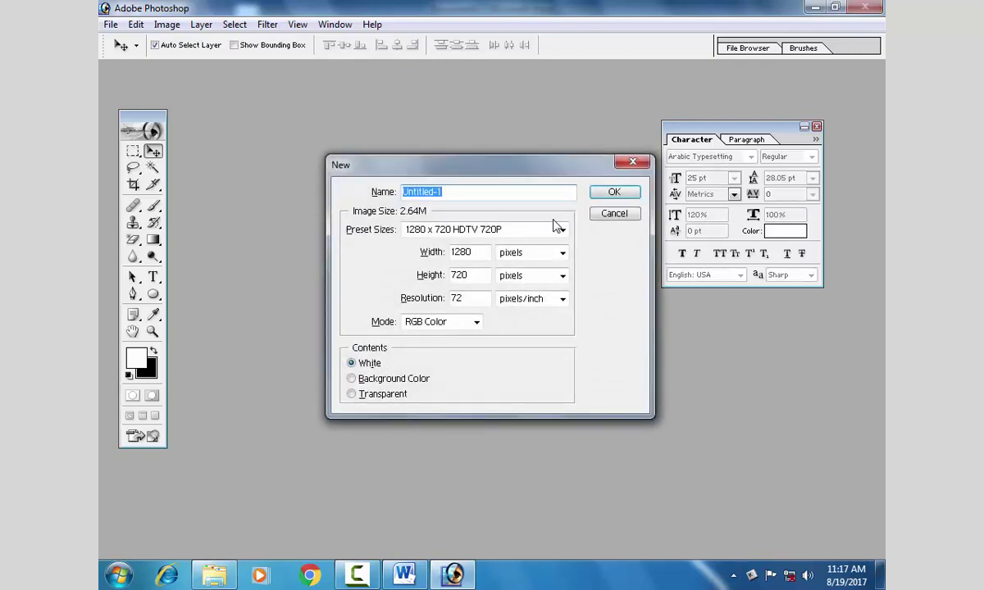
pyautogui.click(615, 194)
# Step: Add the text "fdsa" near the middle of the canvas and set its colour to black
pyautogui.press('t')
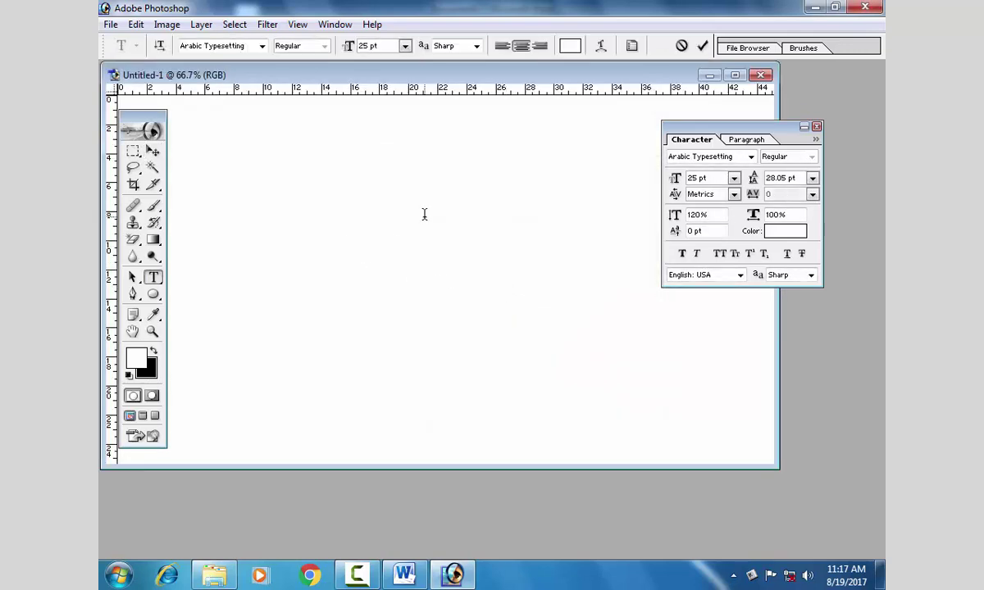
pyautogui.click(132, 351)
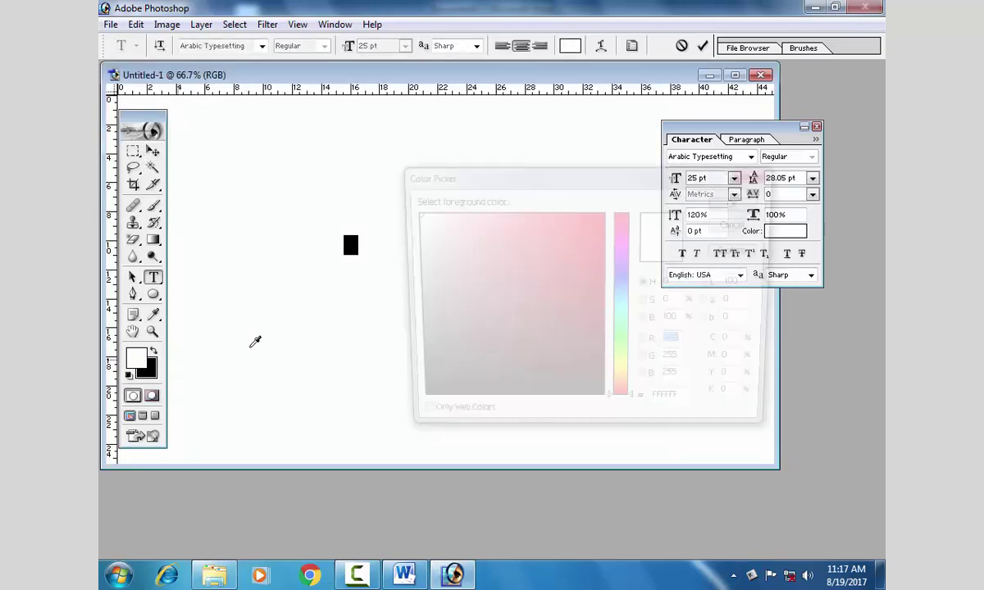
pyautogui.moveTo(584, 367); pyautogui.dragTo(658, 409)
pyautogui.press('Return')
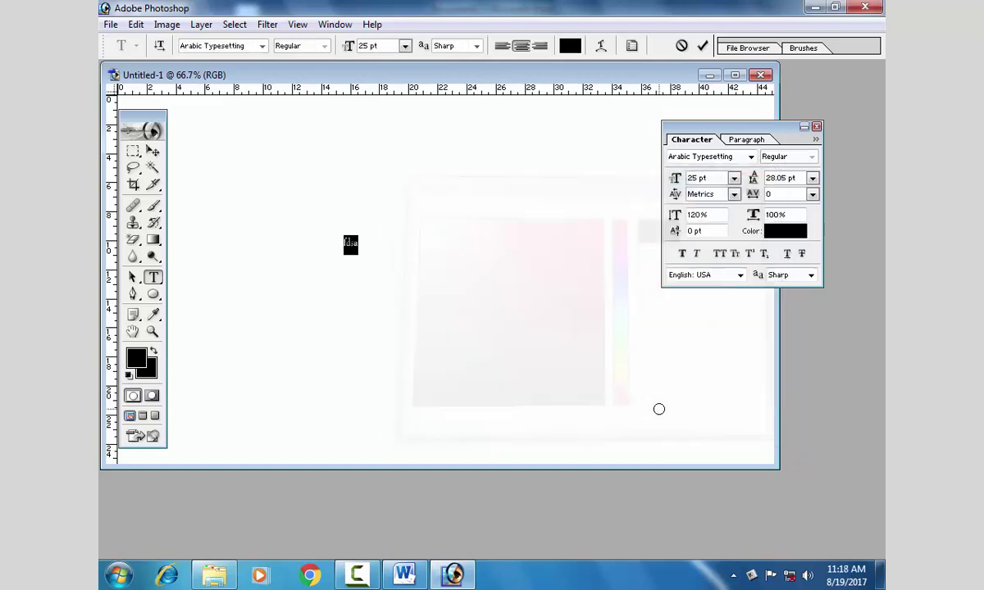
# Step: Enlarge the "fdsa" text to 51 pt and set its font to RGB_0001
pyautogui.hotkey('ctrl', 'shift', '.')
pyautogui.hotkey('ctrl', 'shift', '.')
pyautogui.hotkey('ctrl', 'shift', '.')
pyautogui.hotkey('ctrl', 'shift', '.')
pyautogui.hotkey('ctrl', 'shift', '.')
pyautogui.hotkey('ctrl', 'shift', '.')
pyautogui.hotkey('ctrl', 'shift', '.')
pyautogui.hotkey('ctrl', 'shift', '.')
pyautogui.hotkey('ctrl', 'shift', '.')
pyautogui.hotkey('ctrl', 'shift', '.')
pyautogui.hotkey('ctrl', 'shift', '.')
pyautogui.hotkey('ctrl', 'shift', '.')
pyautogui.hotkey('ctrl', 'shift', '.')
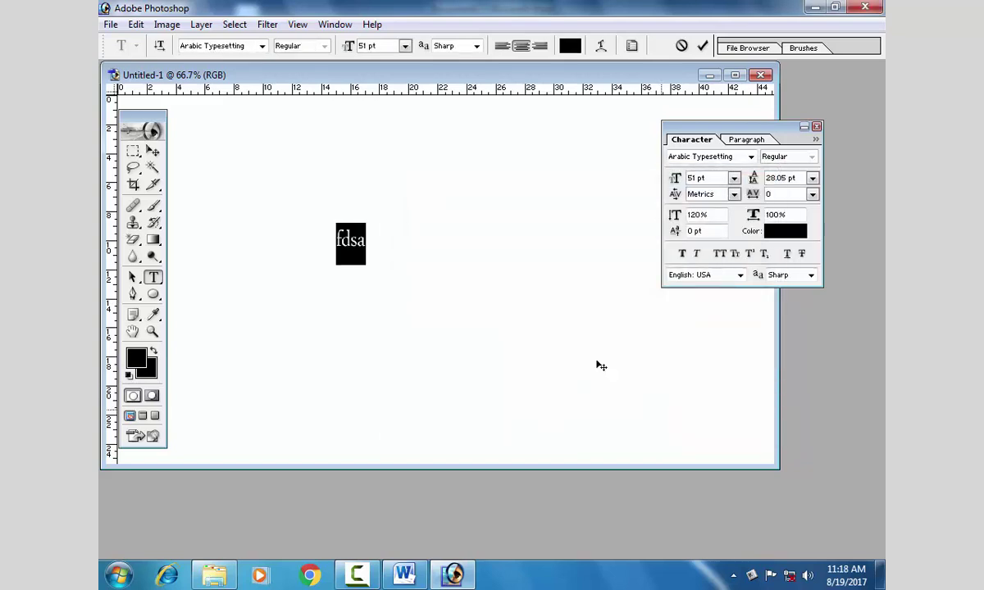
pyautogui.click(232, 48)
pyautogui.write('RGB_0001')
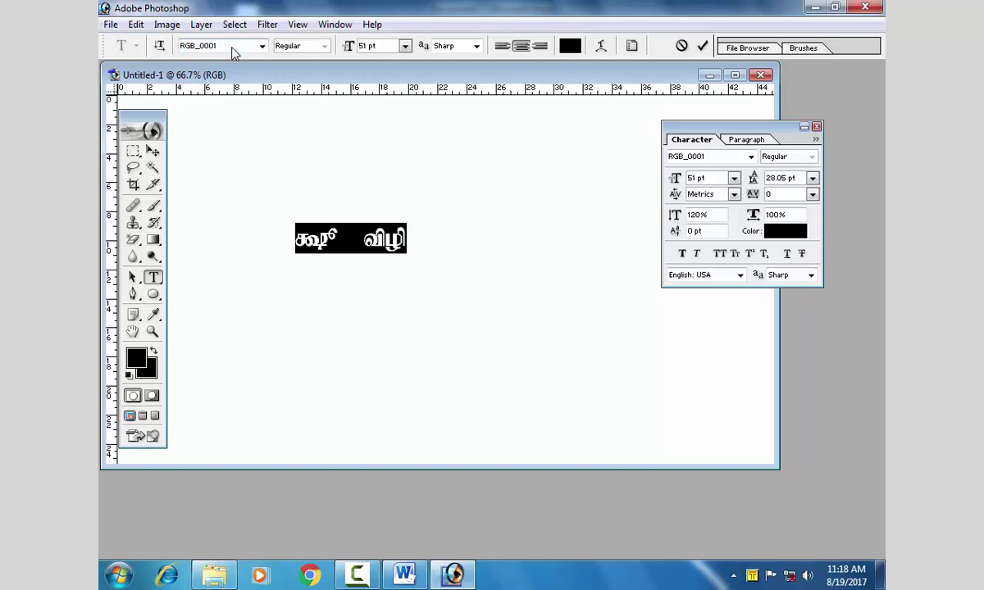
# Step: Replace the sample text with "கவிதை" using the Tamil keyboard and commit the text layer
pyautogui.write('கவிதை')
pyautogui.hotkey('ctrl', 'Return')
pyautogui.press('v')
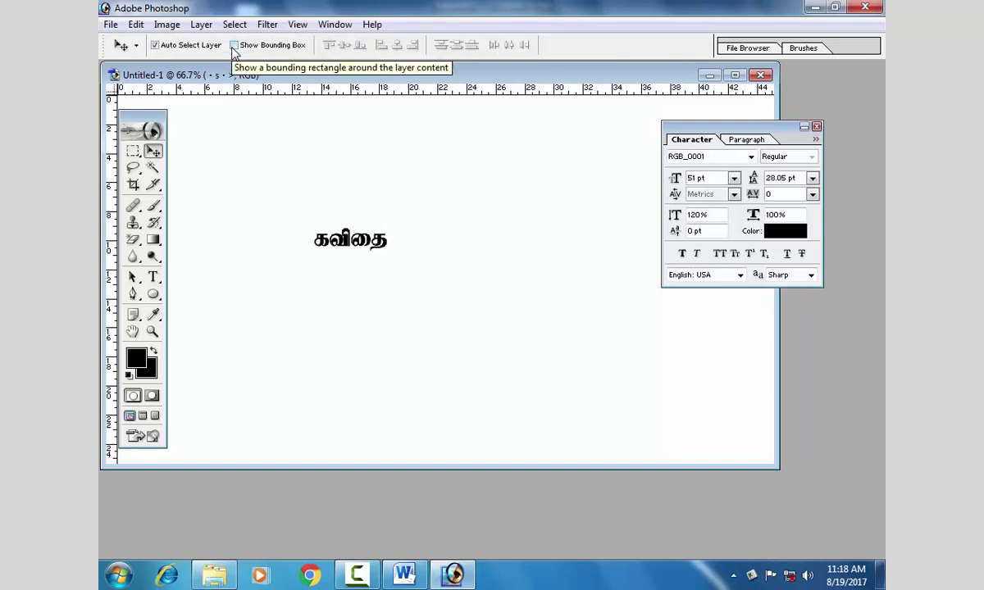
# Step: Add a second text layer reading "கவிதை" below the first one and commit it
pyautogui.press('t')
pyautogui.click(318, 305)
pyautogui.write('கஷ் விழி')
pyautogui.hotkey('ctrl', 'a')
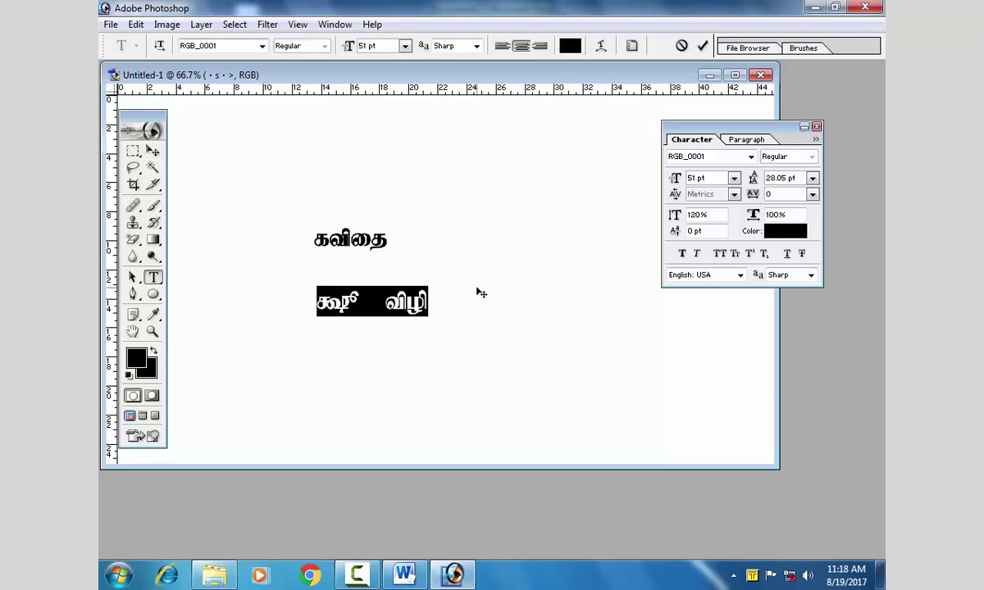
pyautogui.write('கவிதை')
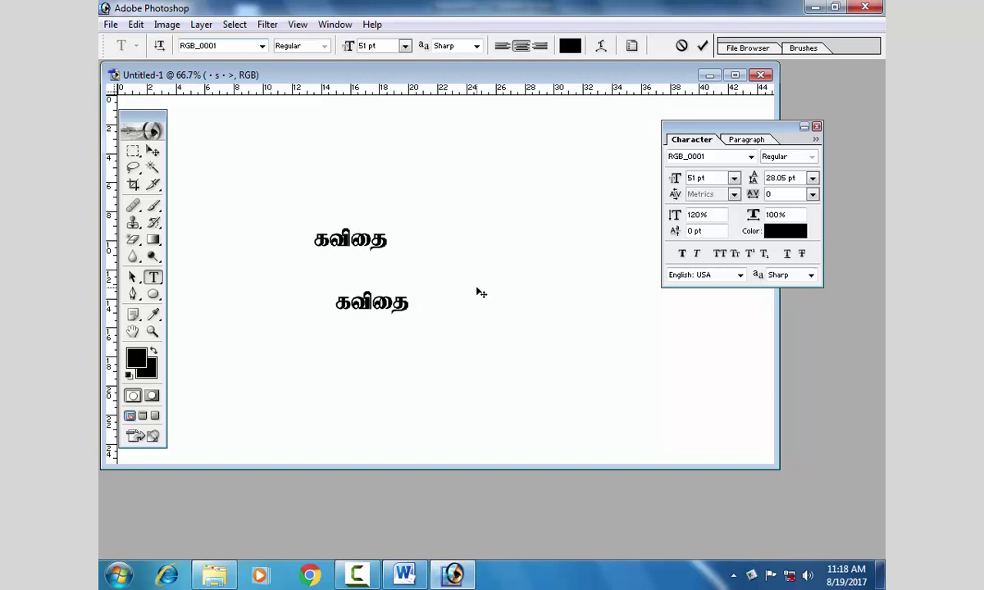
pyautogui.click(154, 153)
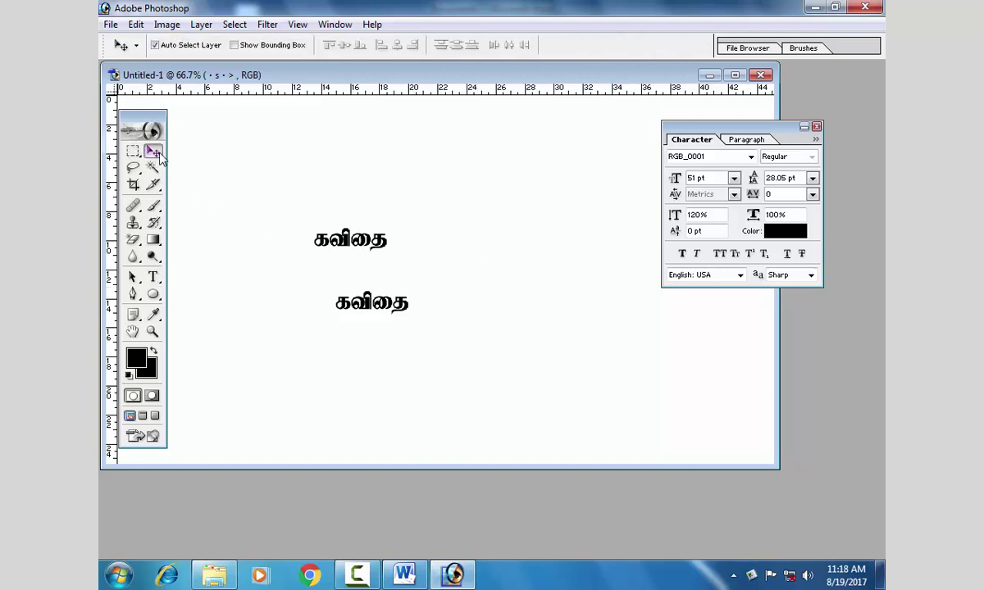